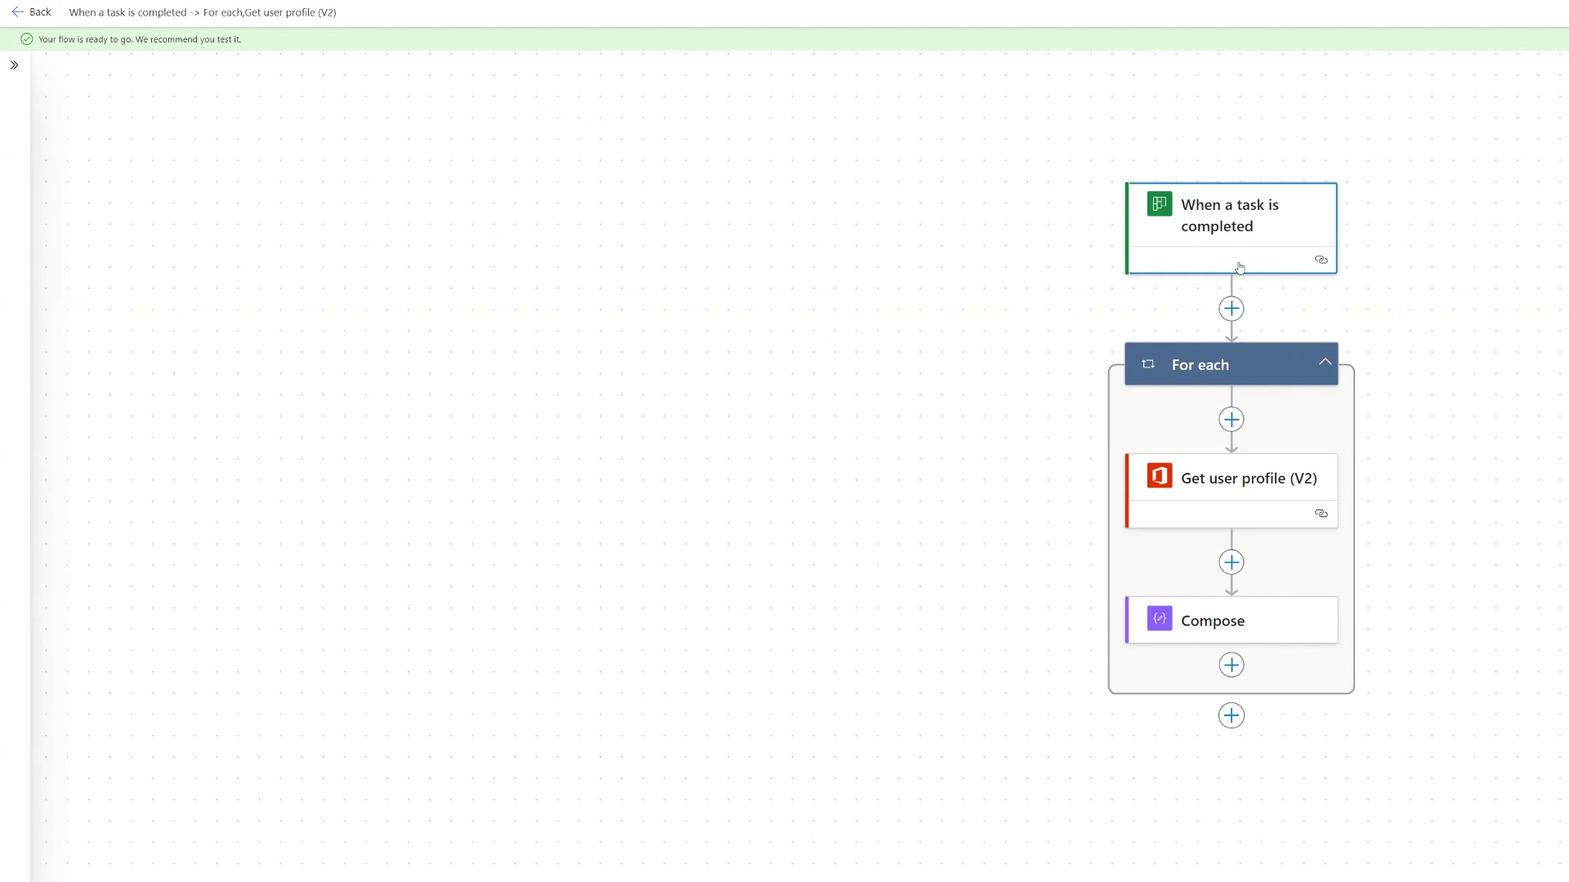
left_click(1235, 219)
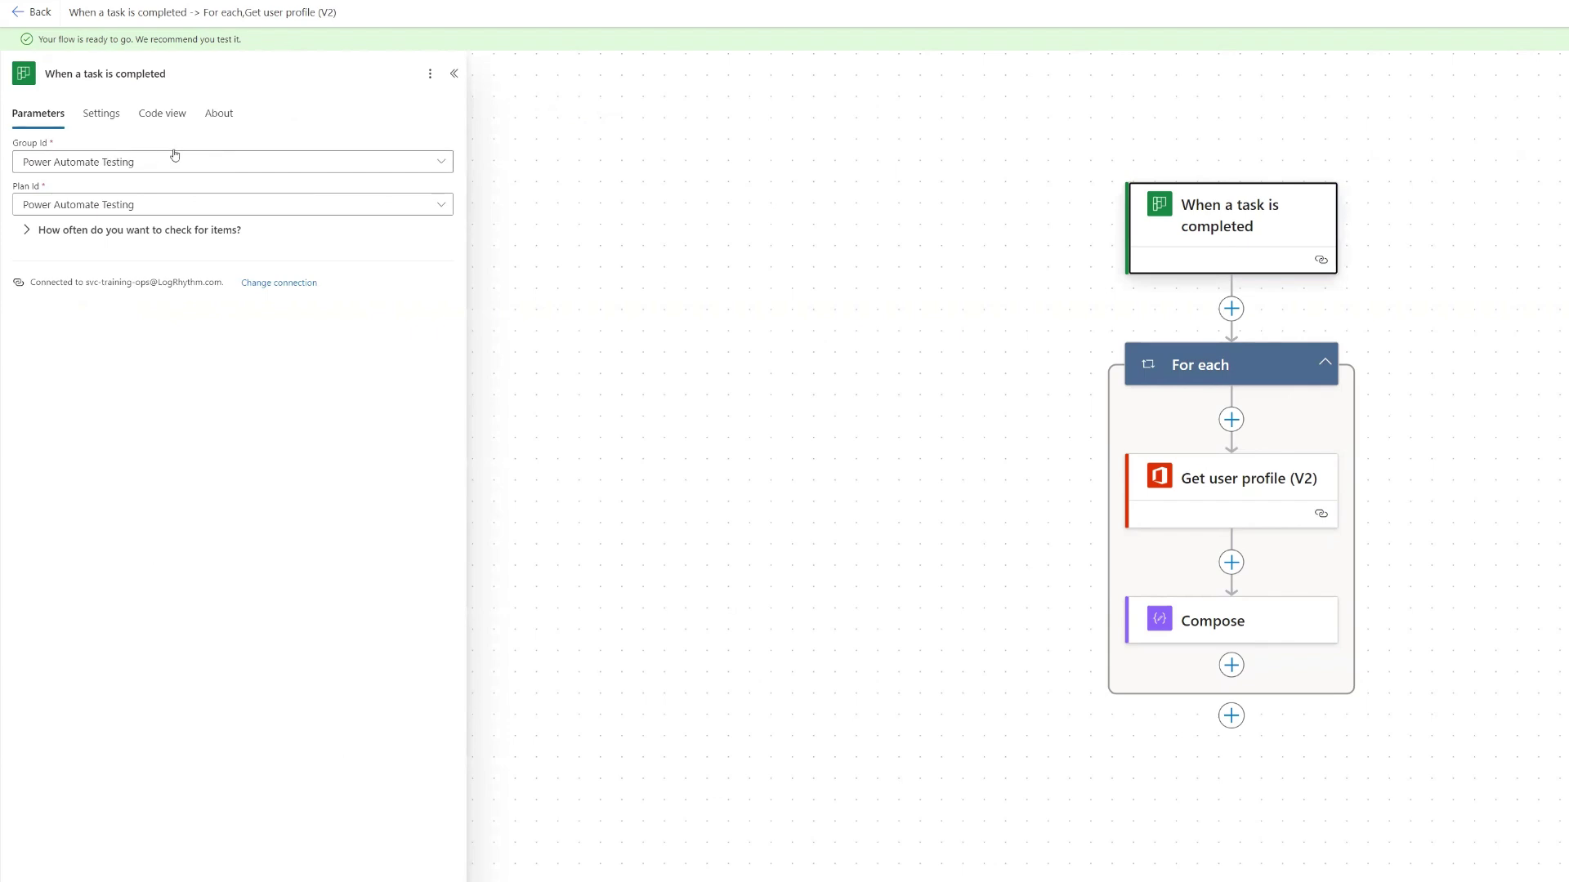
left_click(97, 115)
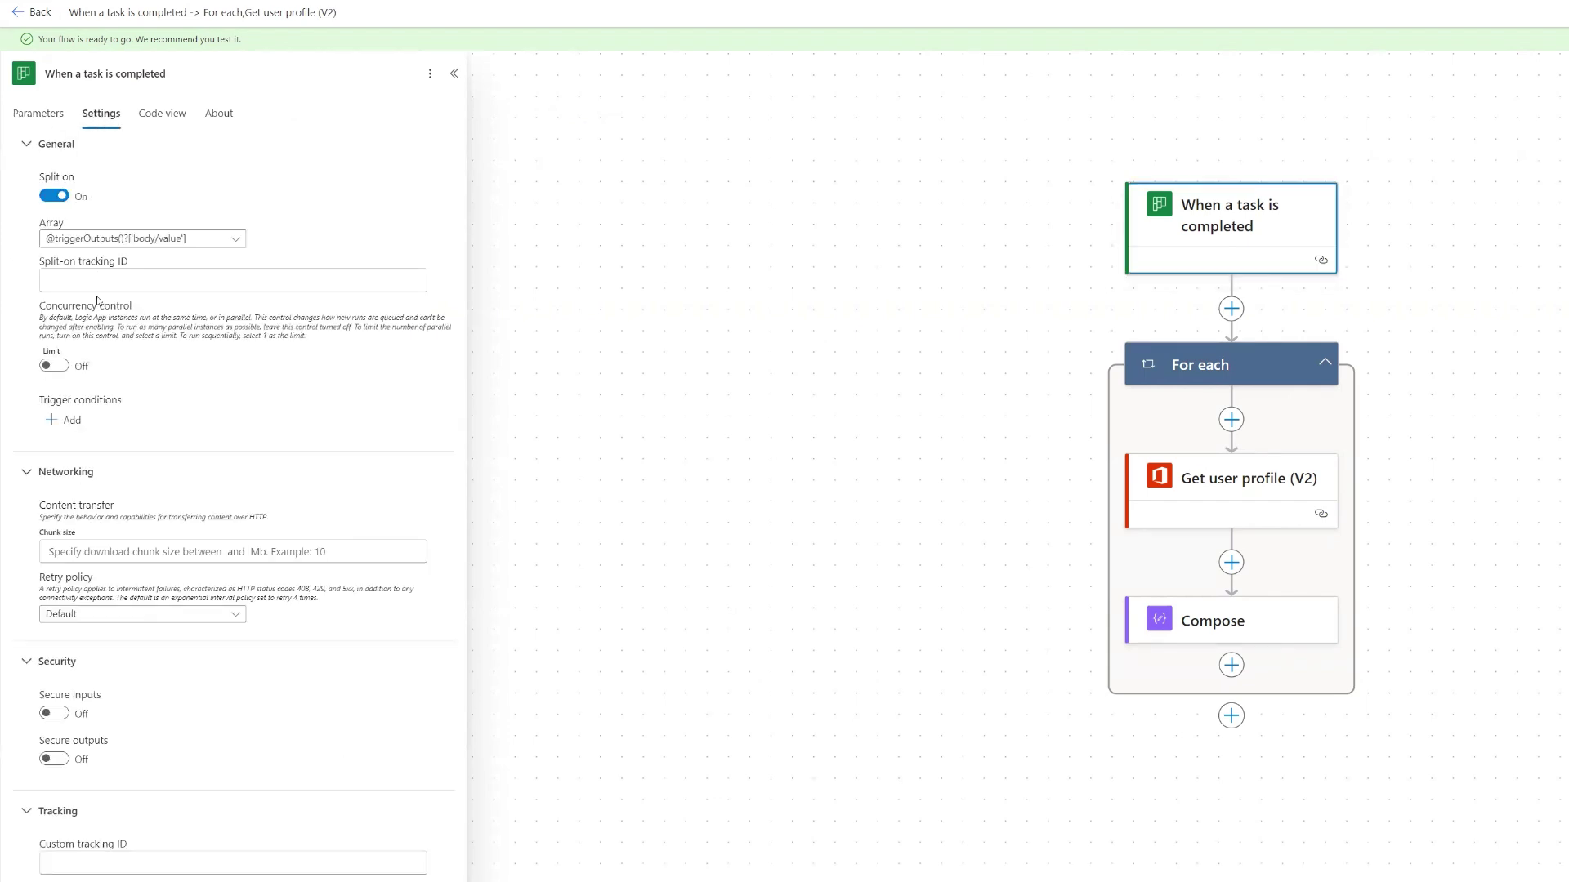
left_click(65, 420)
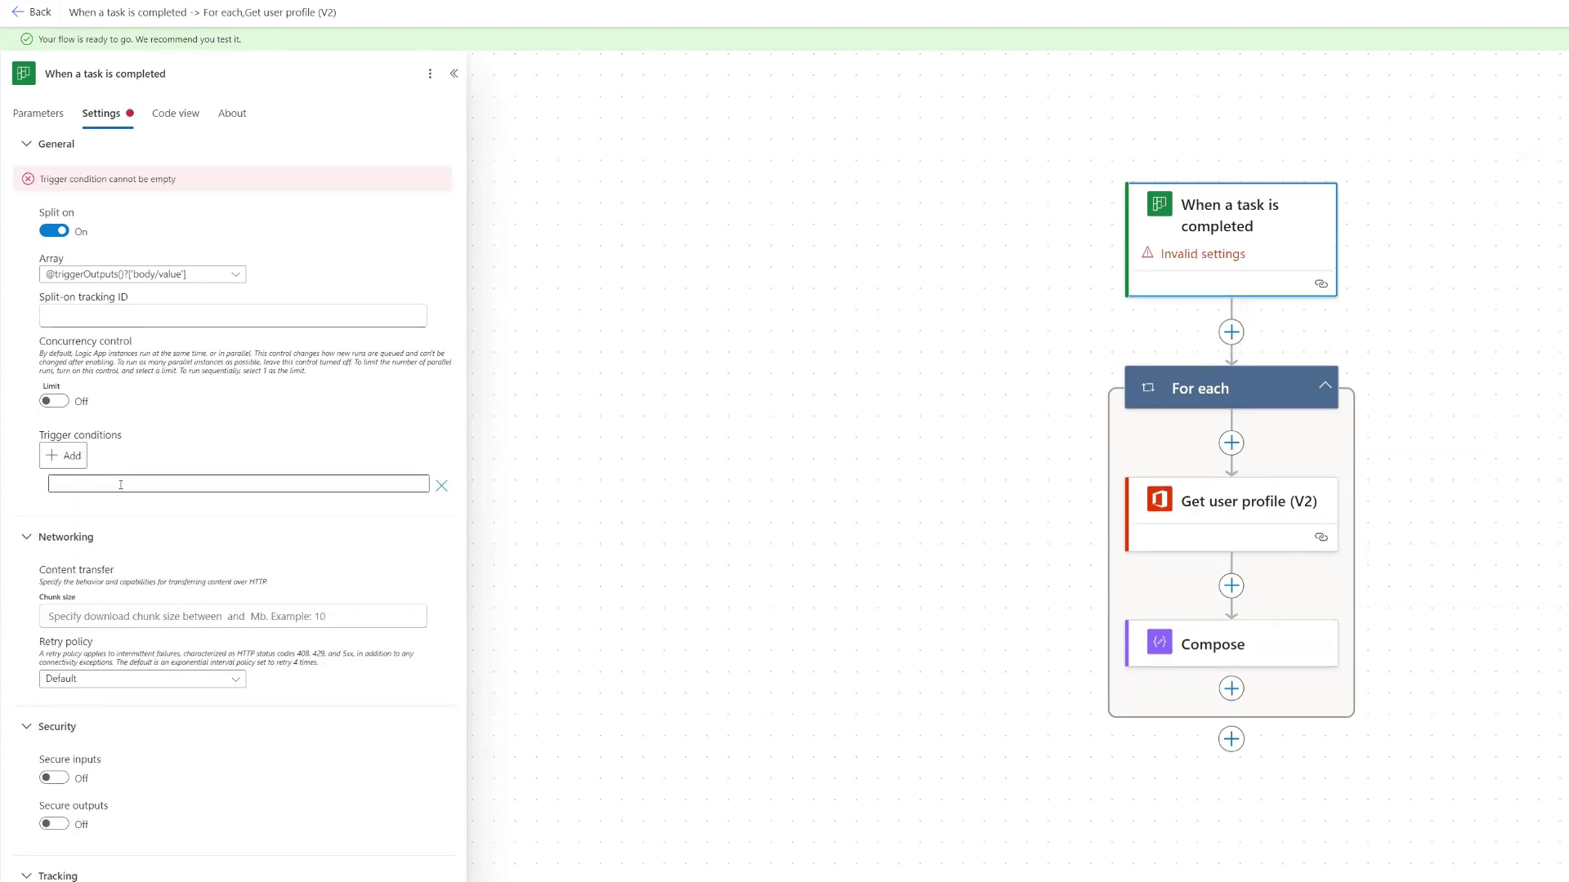
left_click(146, 476)
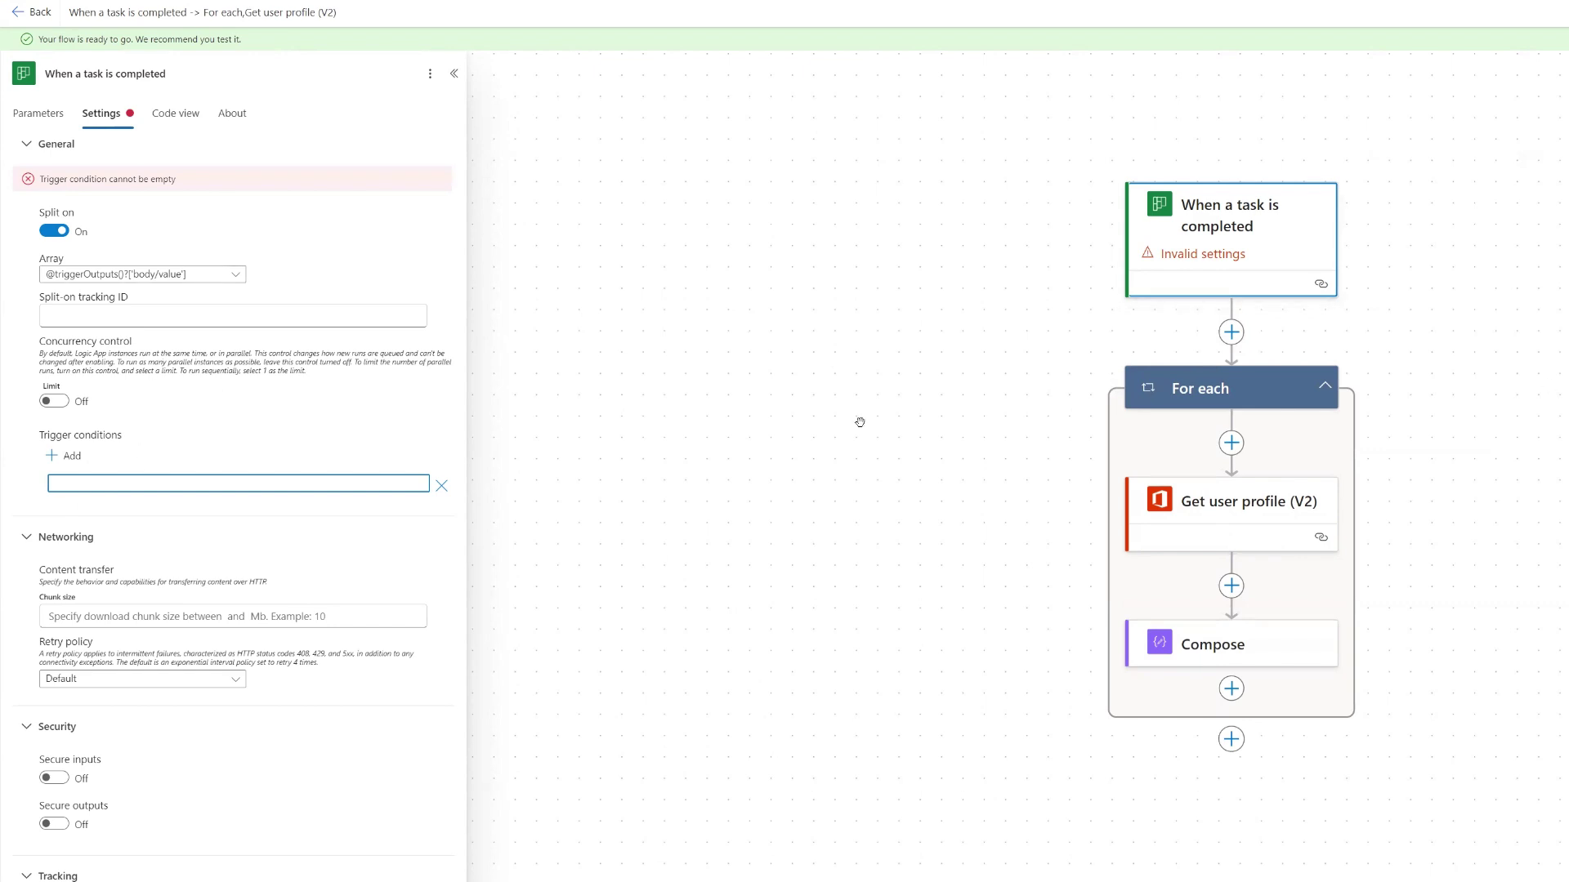
left_click(1040, 244)
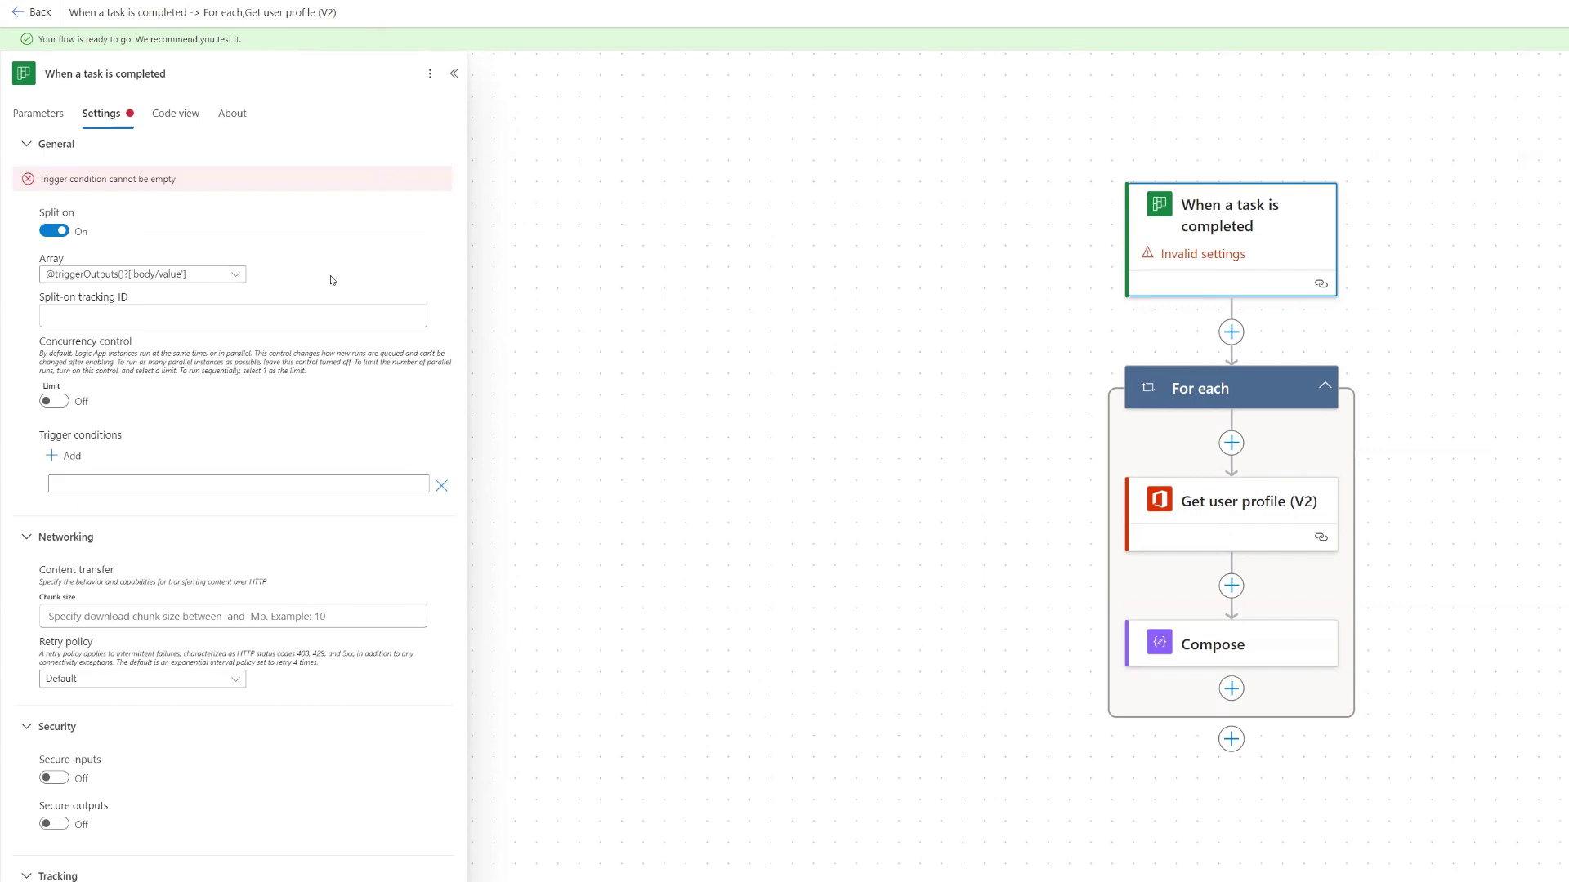
left_click(213, 479)
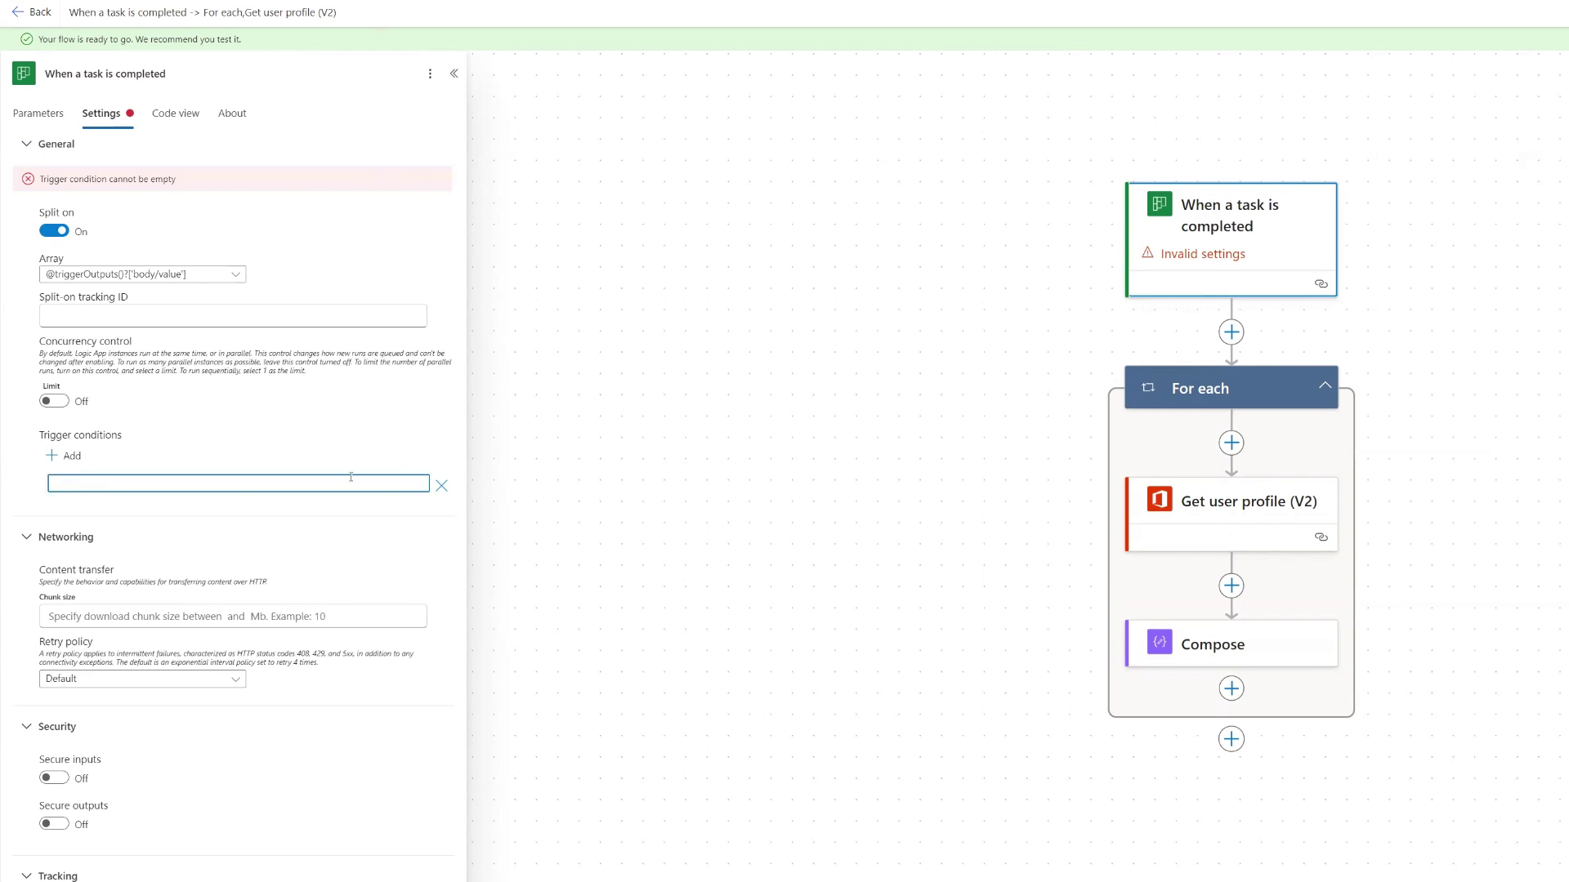
type("@equals(triggerOutputs()?['body/title'], 'Daily Report')")
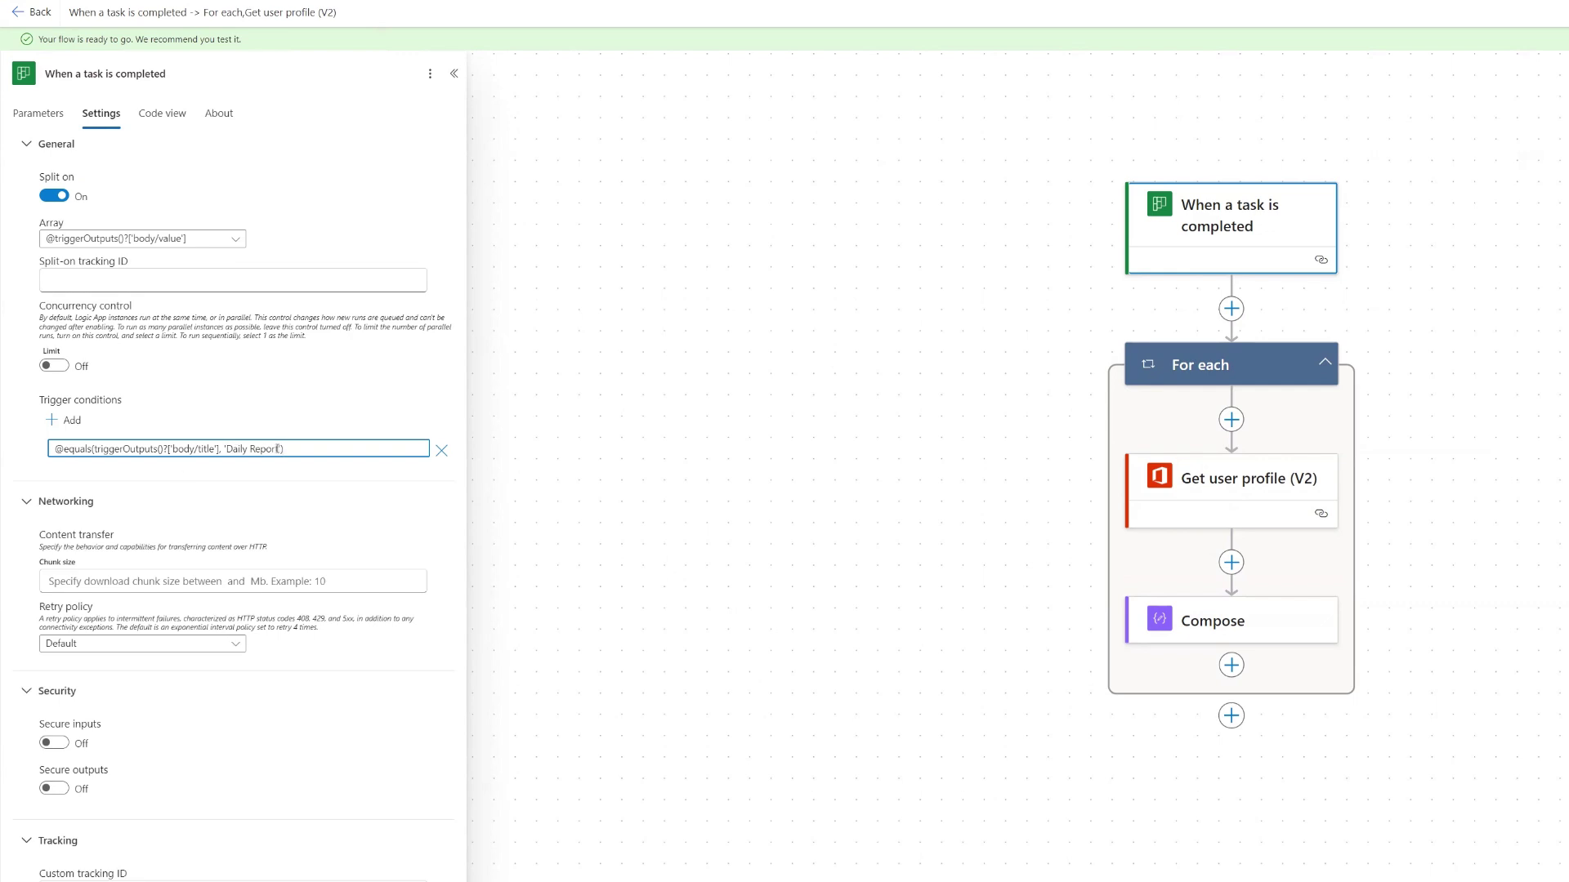
left_click_drag(303, 449, 25, 454)
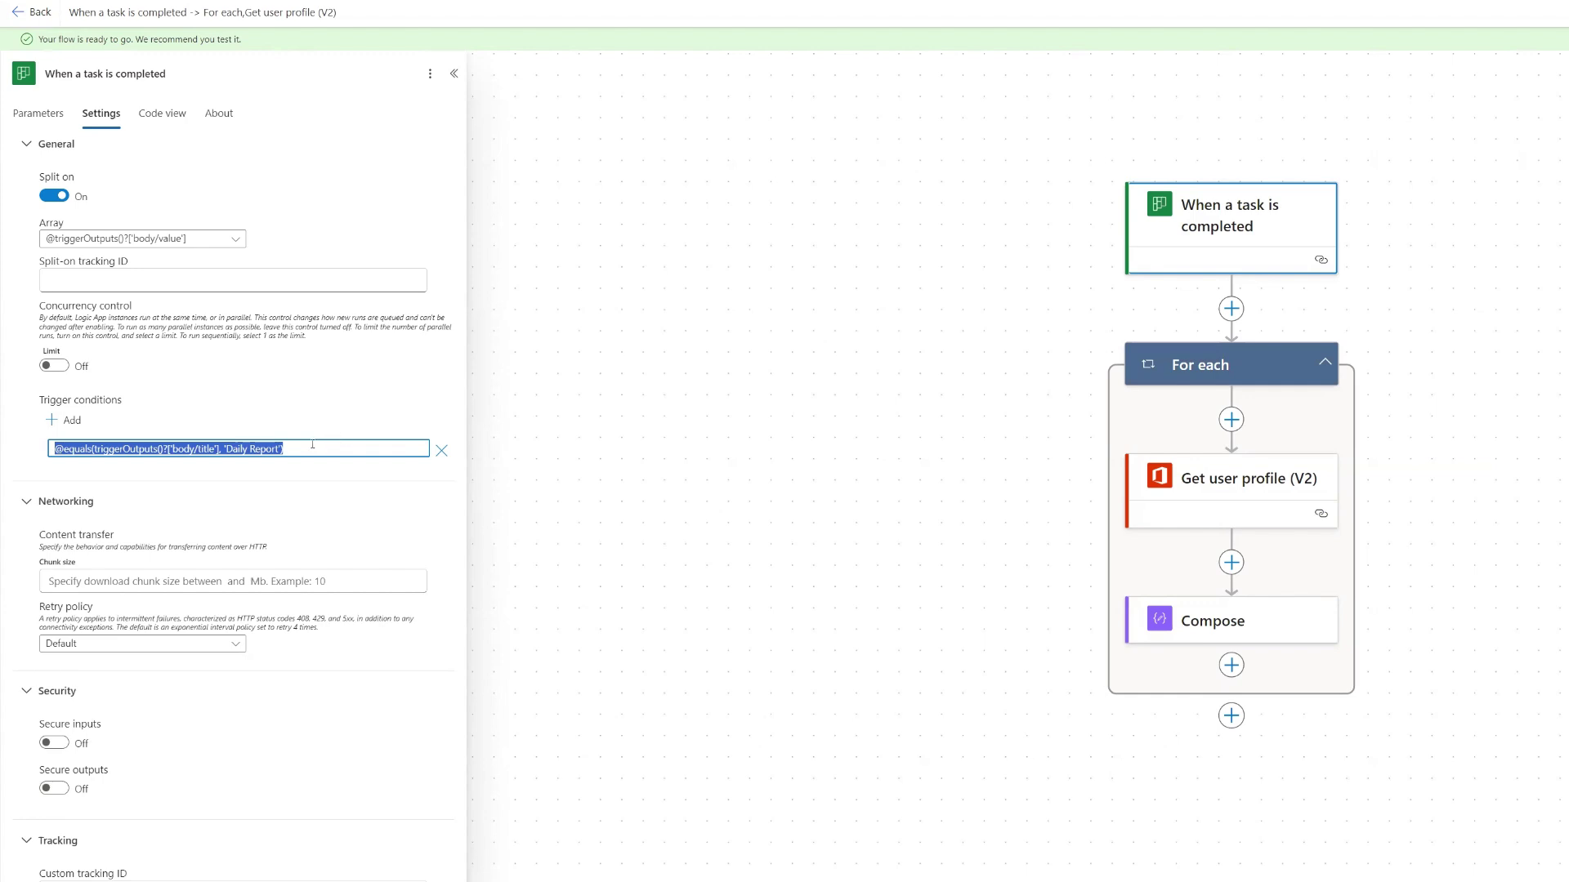
left_click(631, 454)
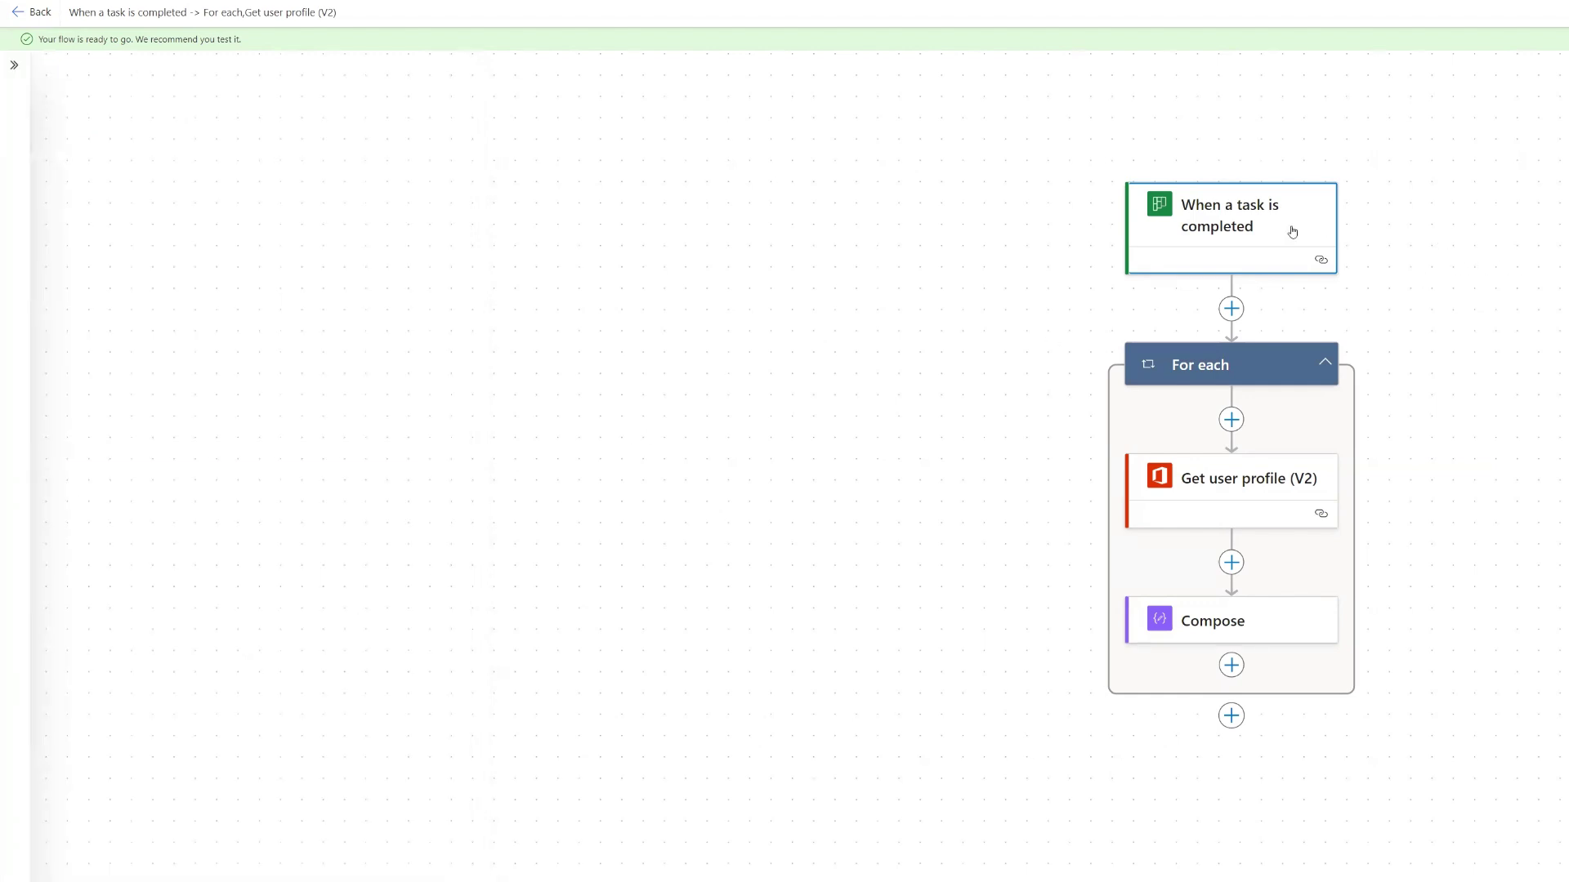
Step: Recheck the Daily Report trigger condition, save the flow, and go back to its details page
left_click(1254, 229)
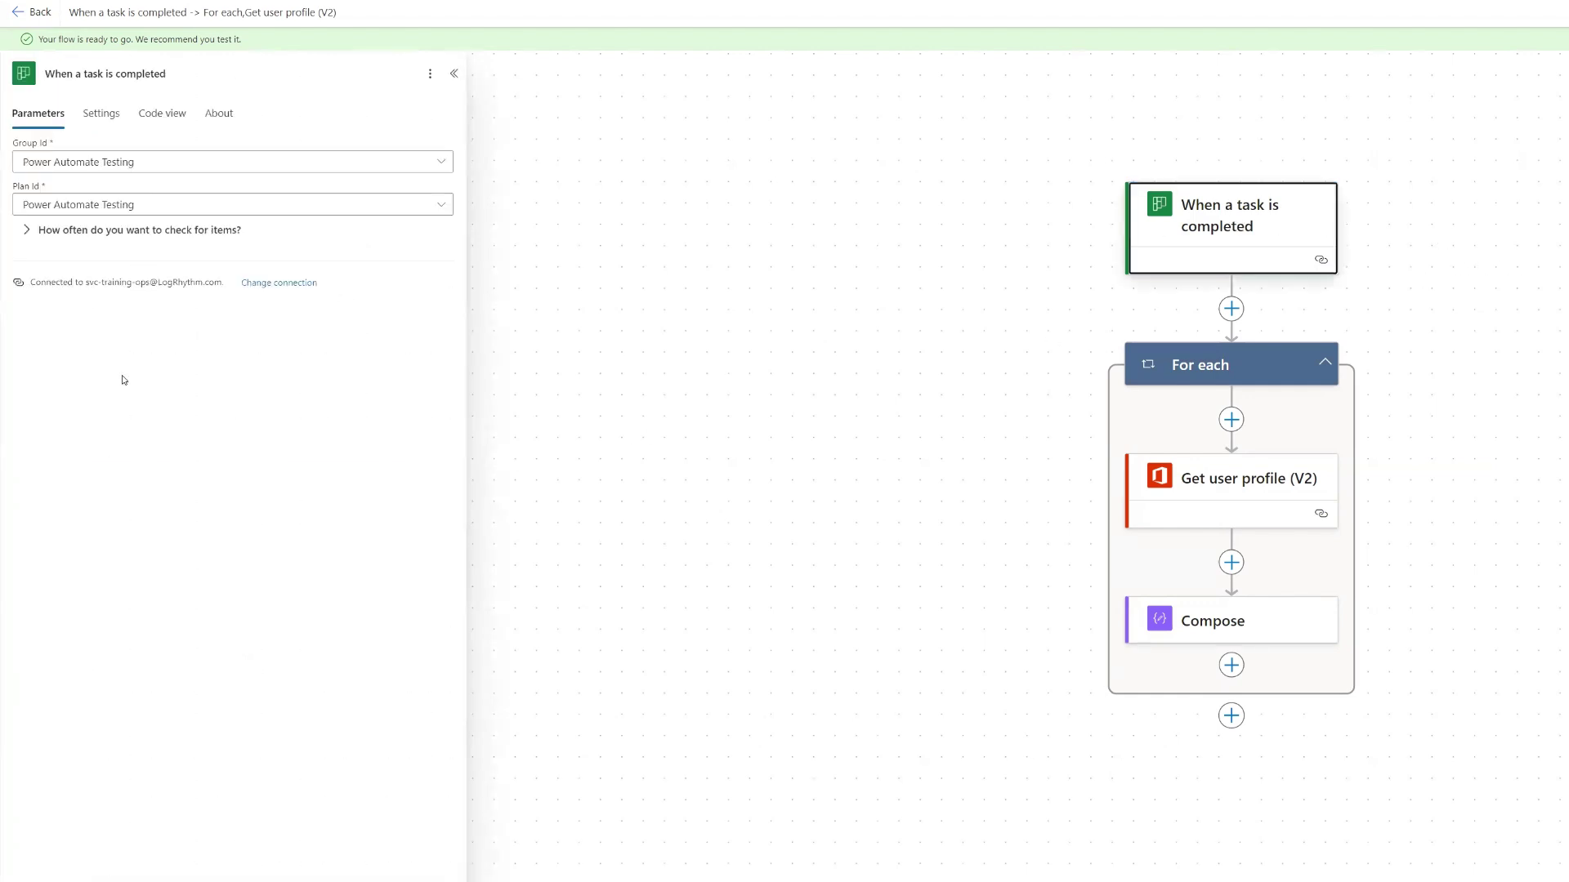
left_click(101, 113)
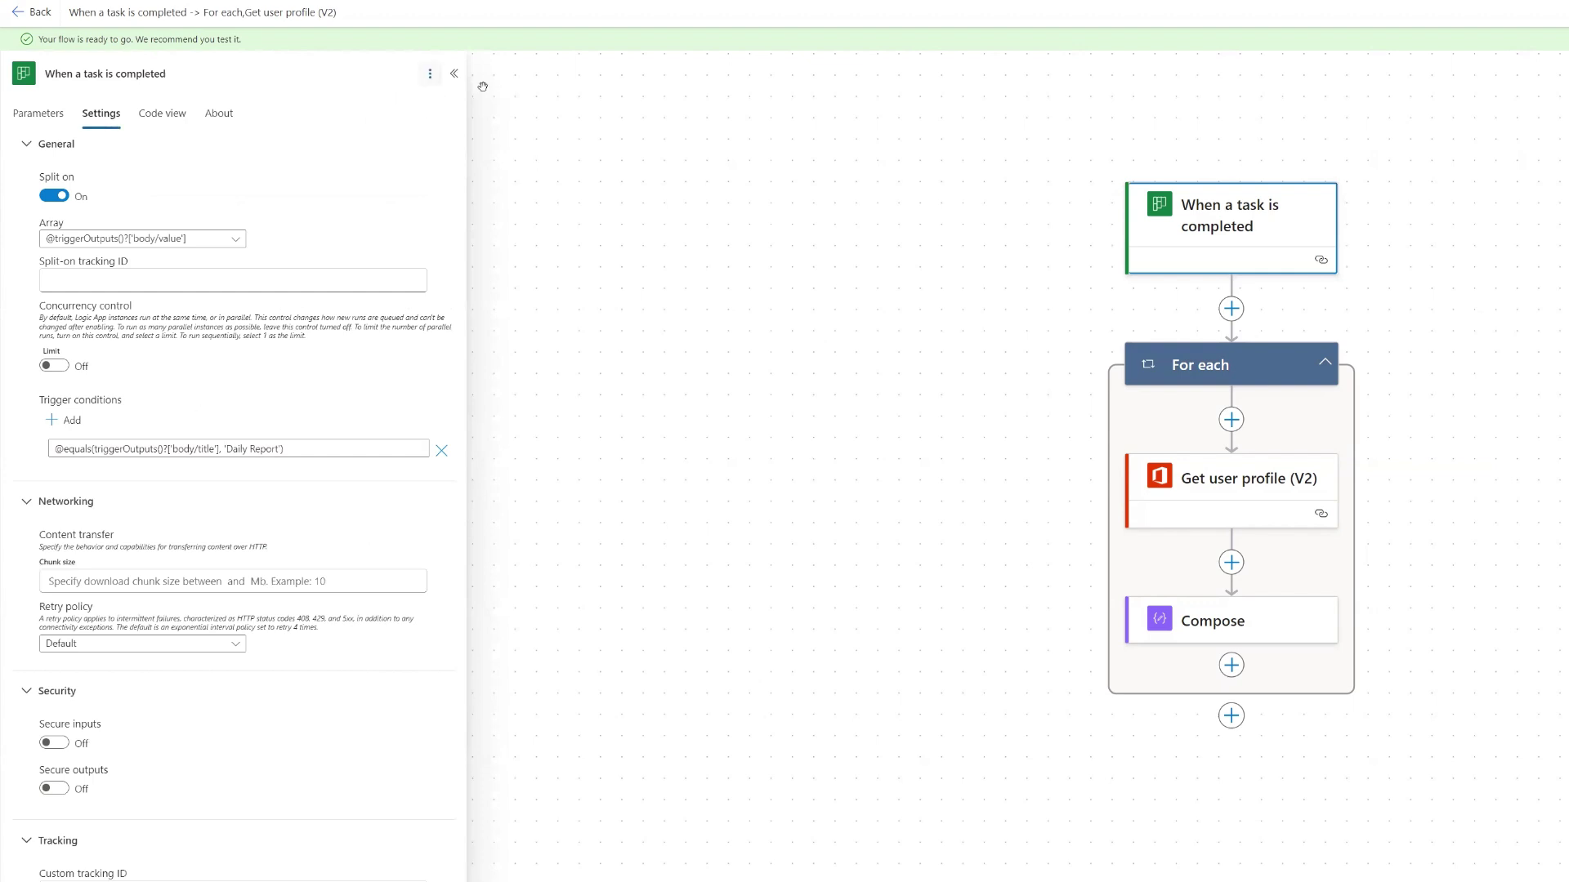
left_click(900, 406)
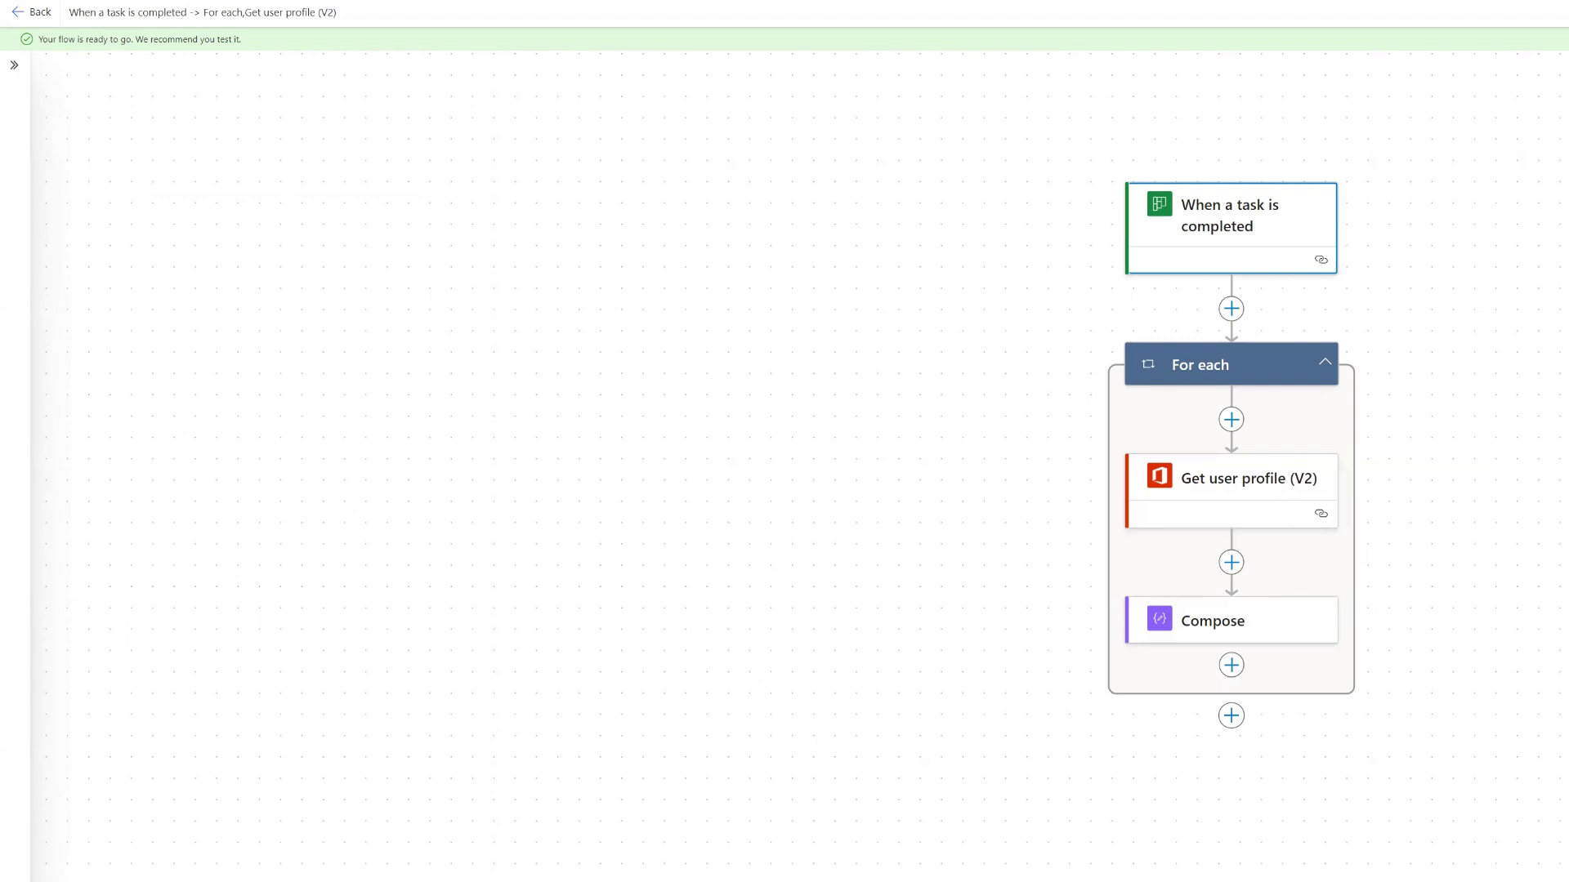
key("ctrl+s")
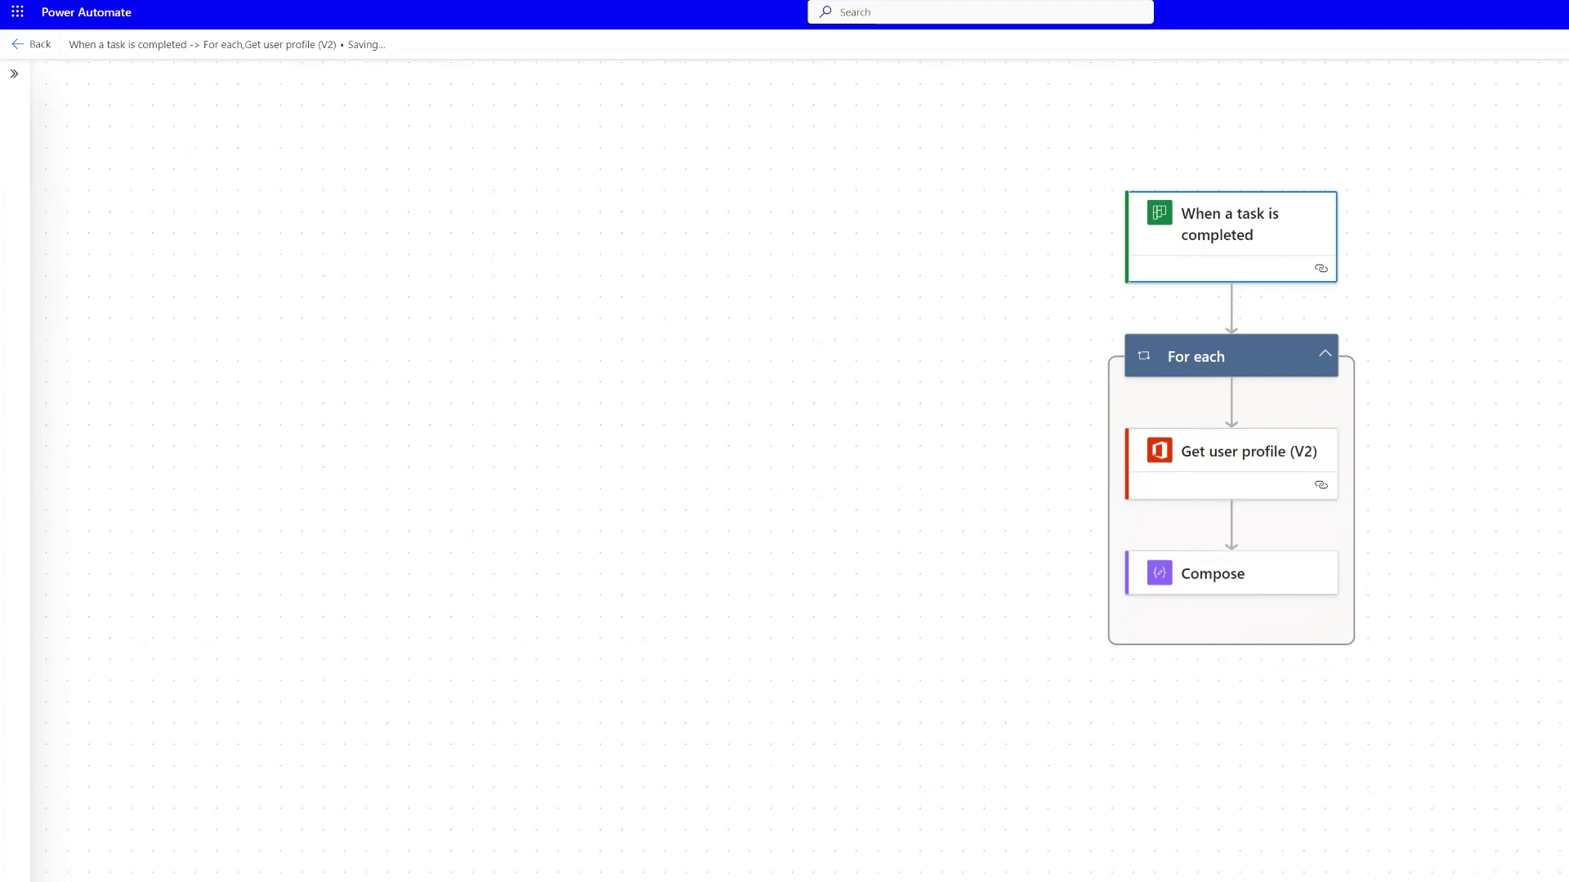
left_click(31, 45)
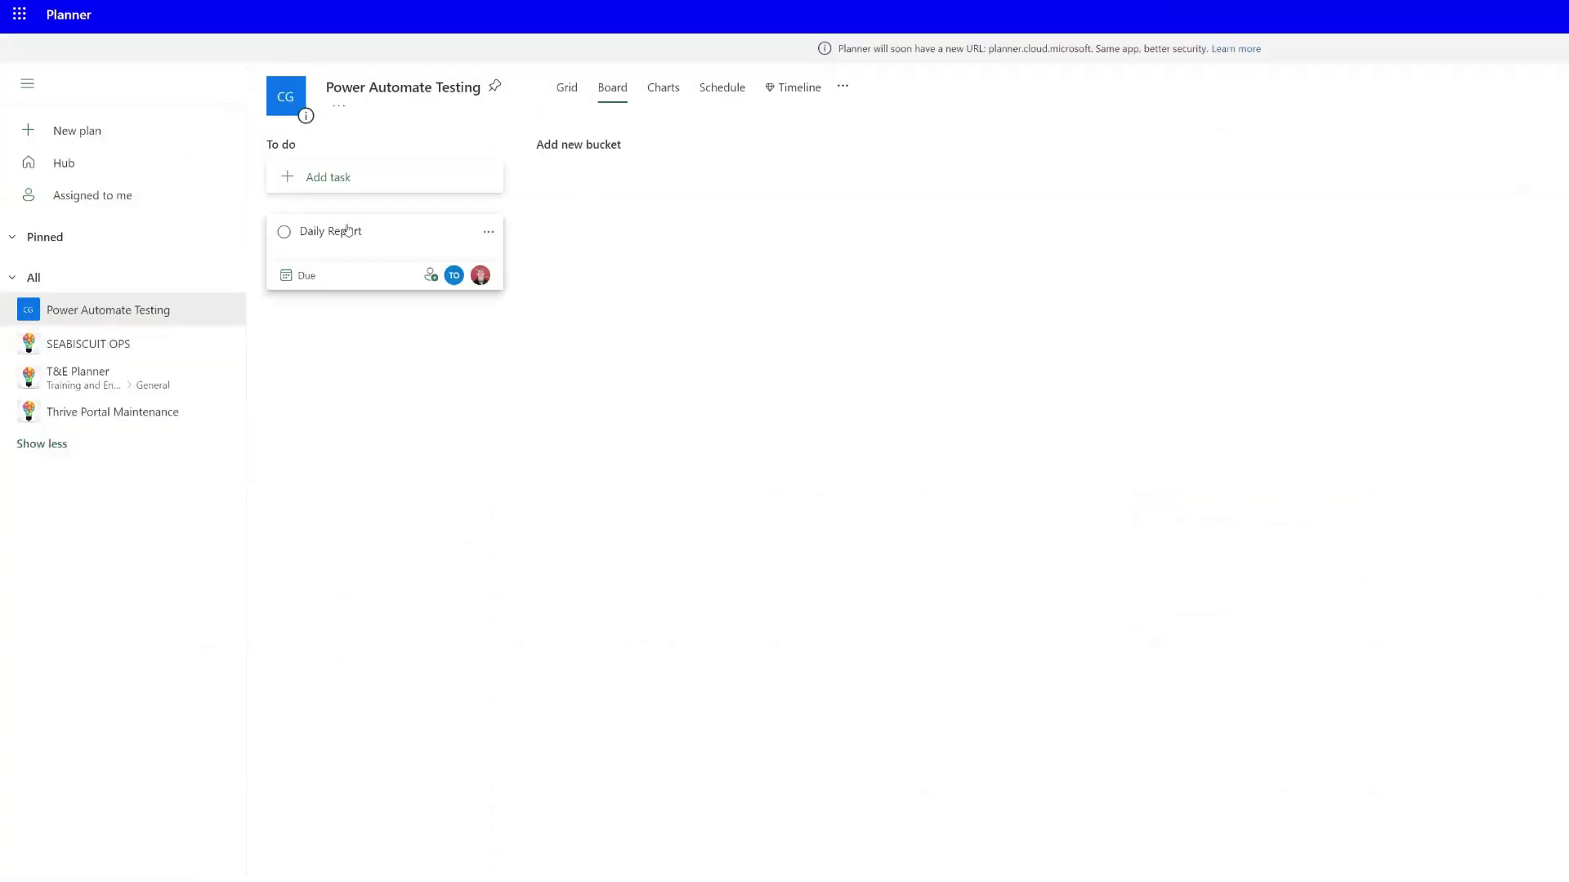
Step: Open the Daily Report task card in Planner and mark it complete
left_click(417, 233)
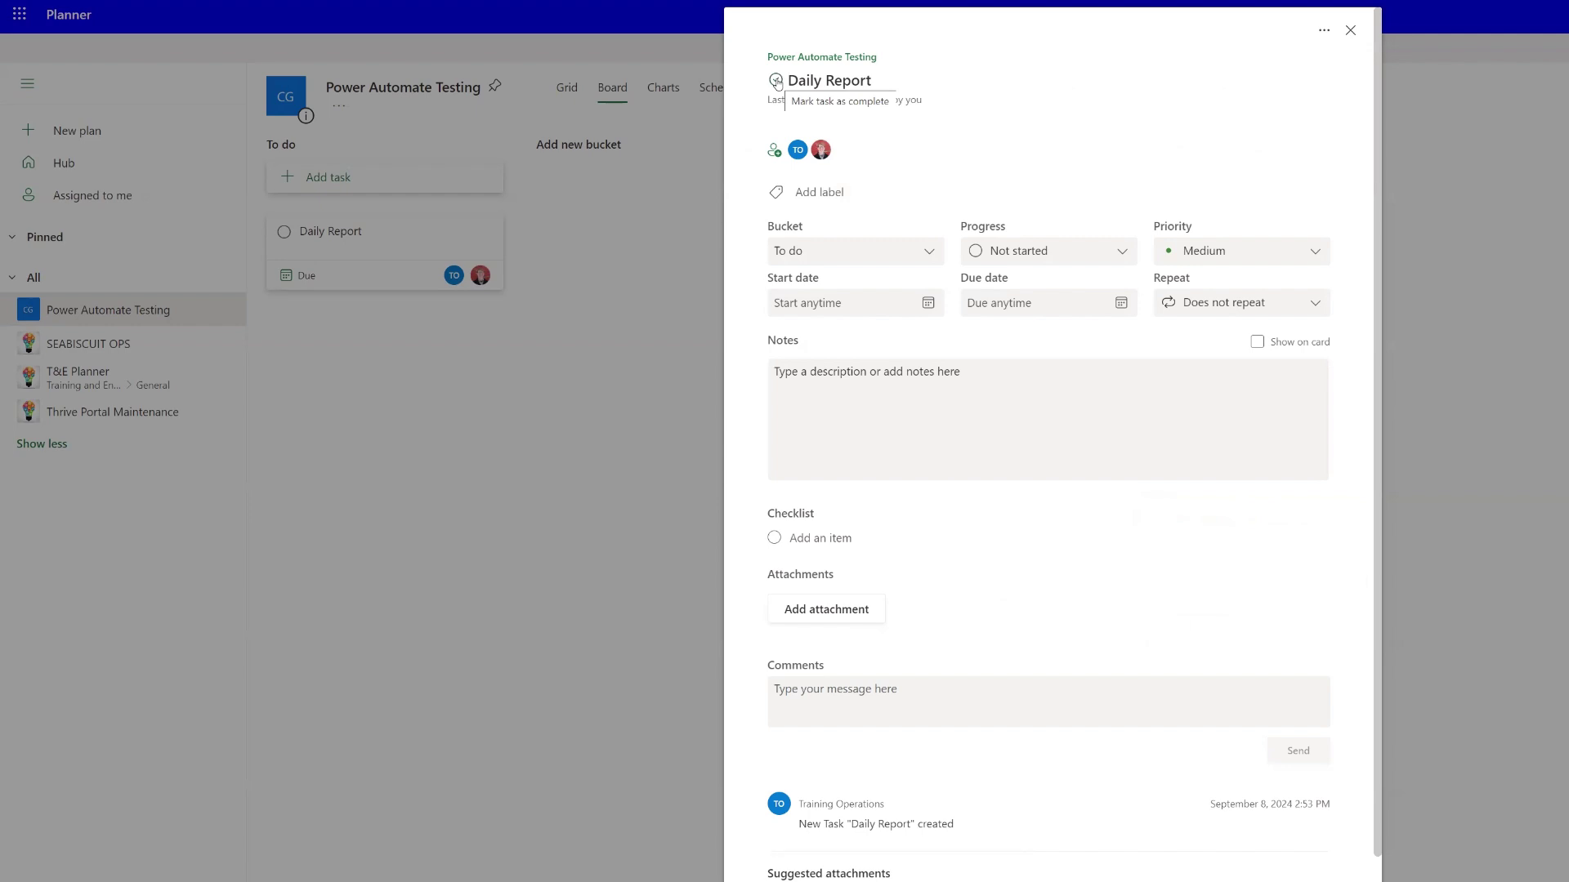
left_click(776, 82)
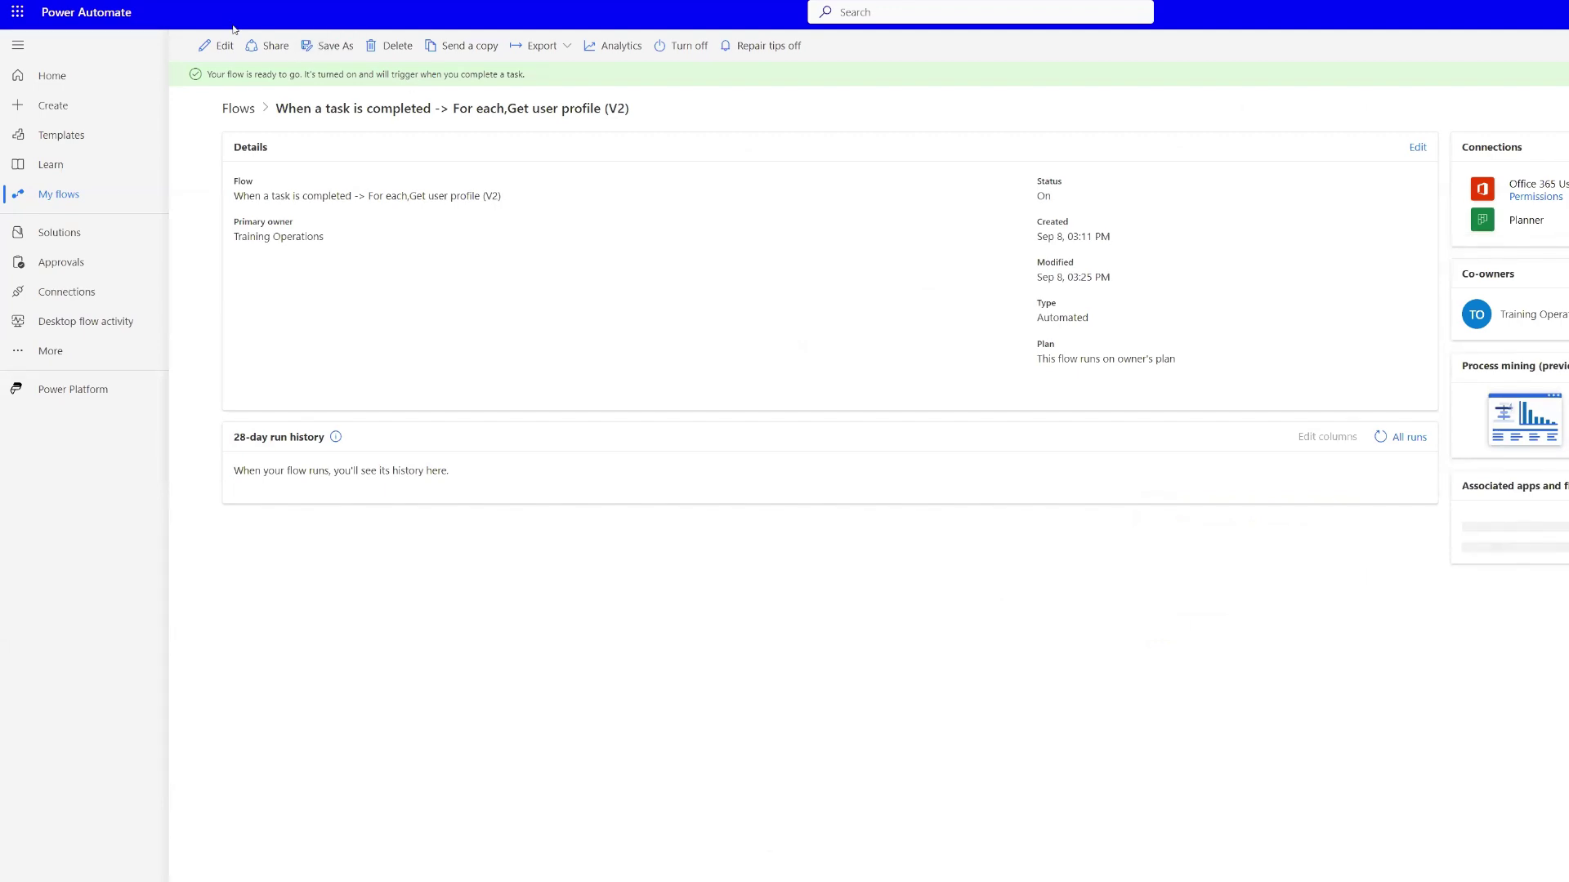
Step: Refresh run history and review trigger, Get user profile (V2) and Compose outputs in both For each iterations
left_click(1380, 437)
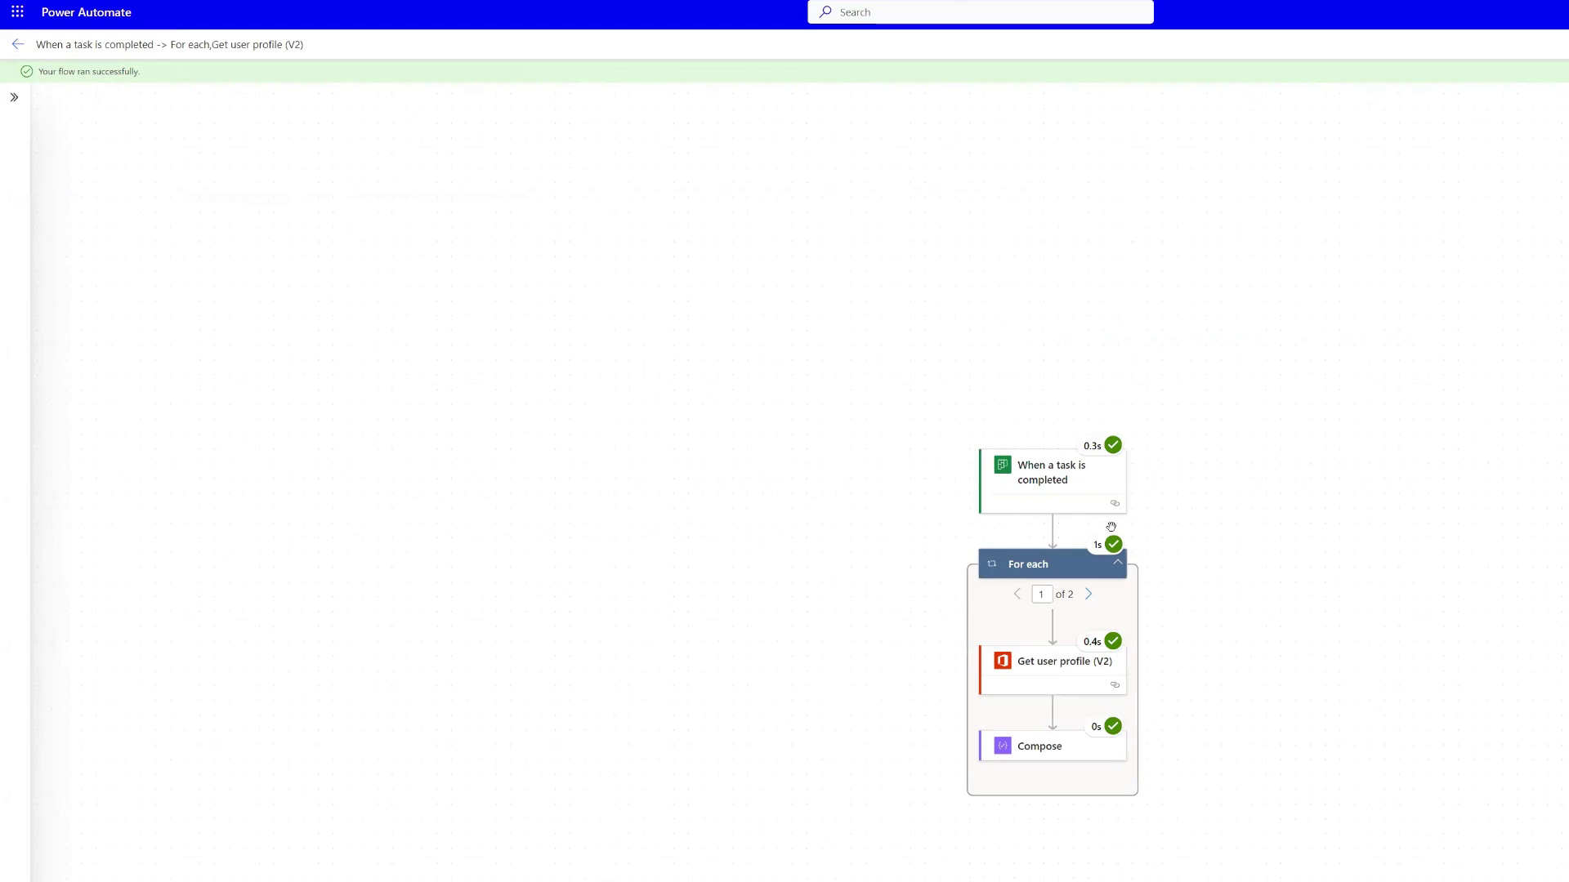
left_click(1062, 473)
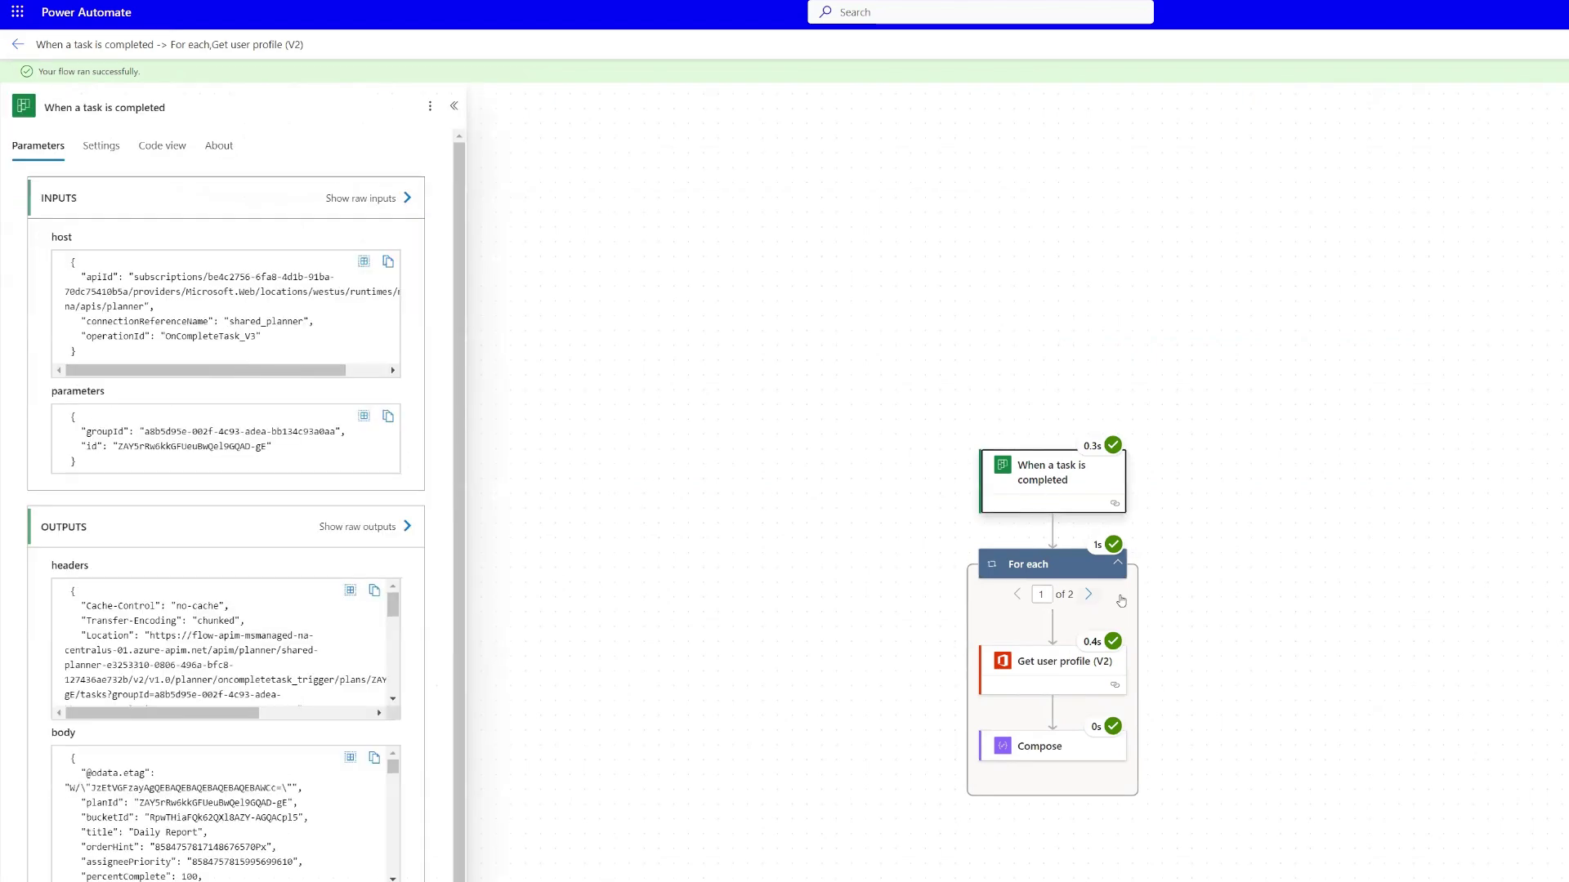
left_click(1049, 672)
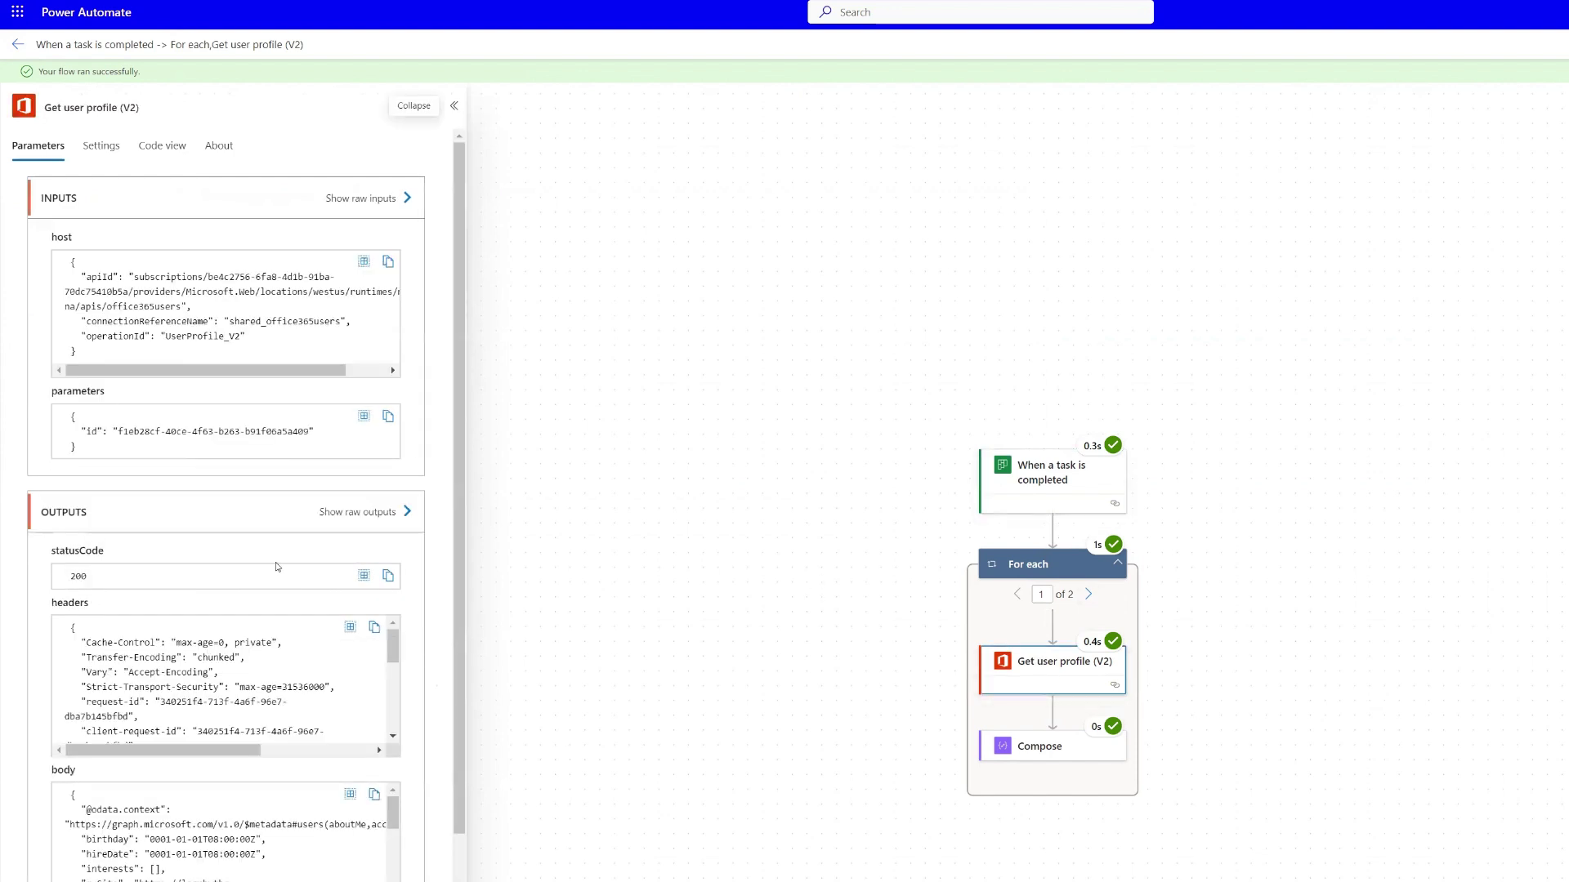
left_click(1054, 745)
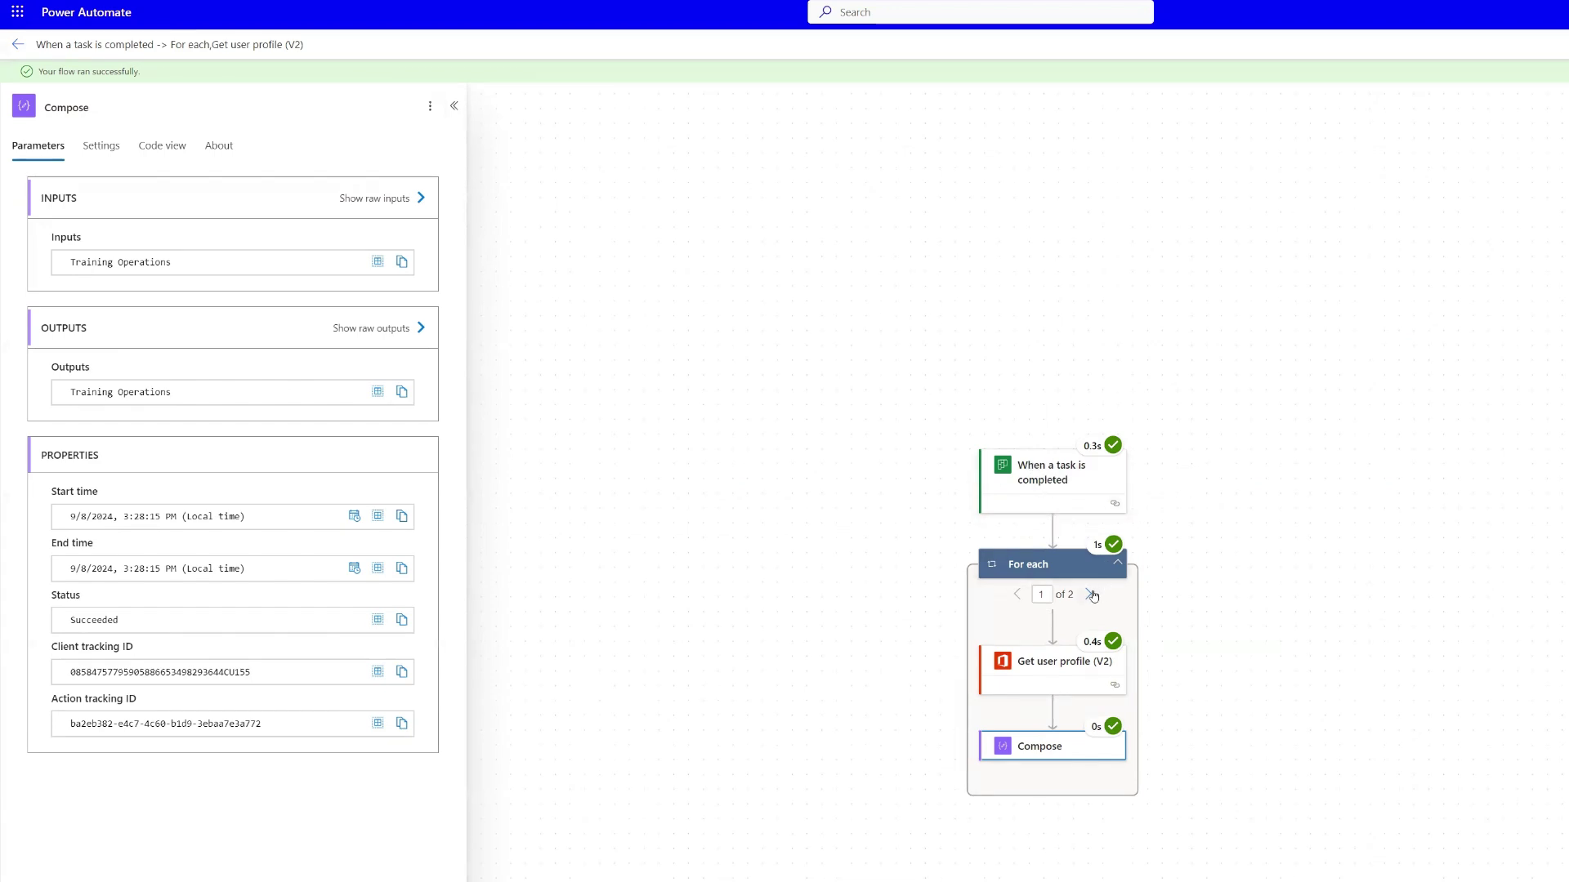
left_click(1090, 594)
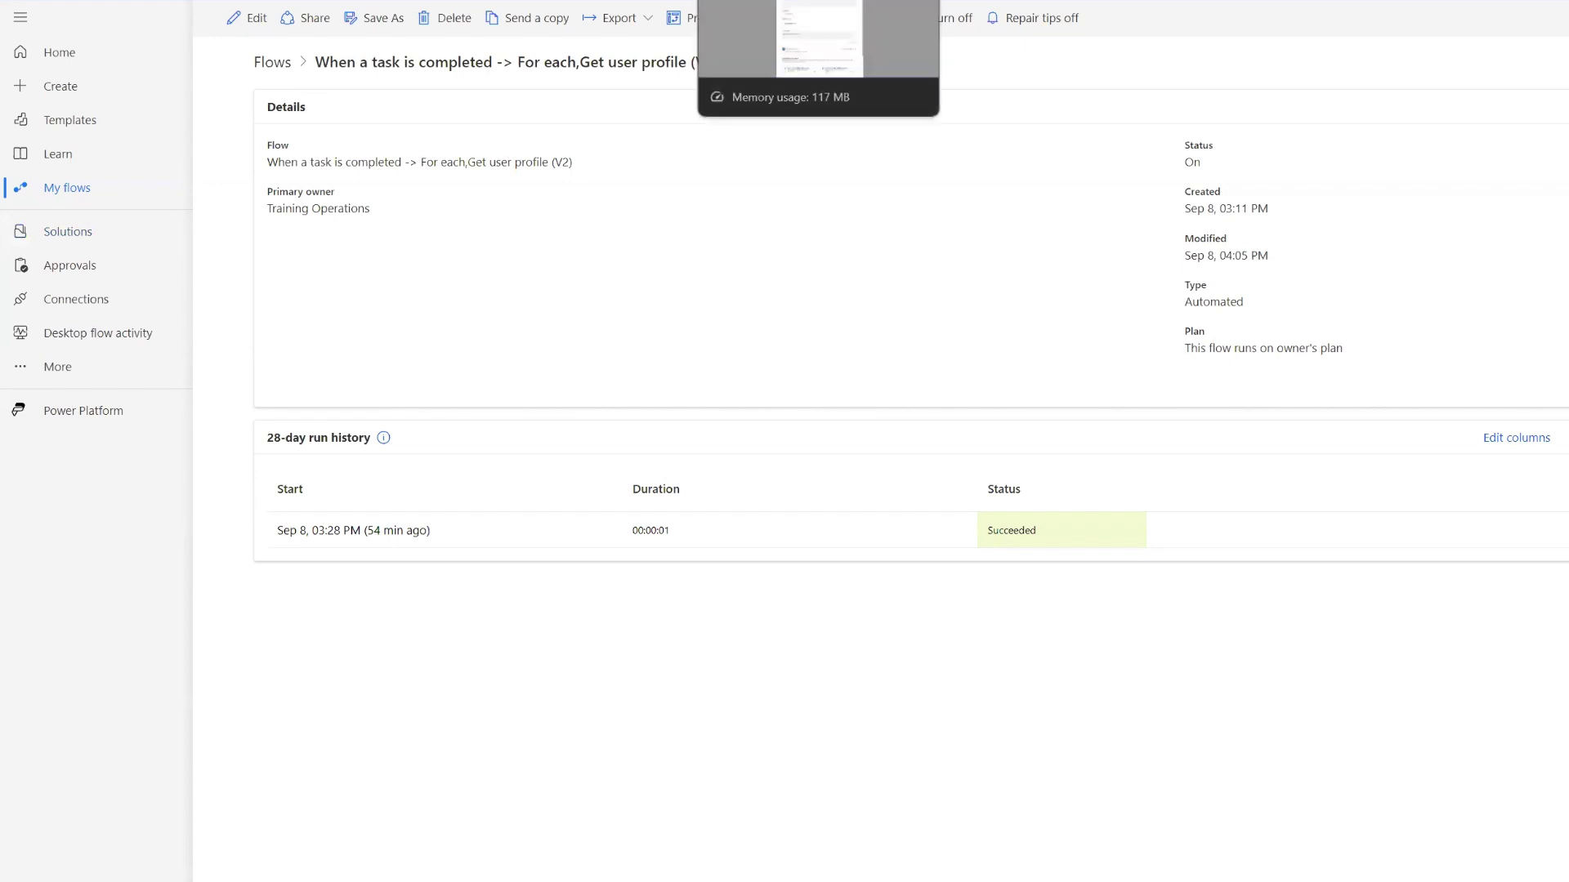
Step: Switch to the Daily Report task in Planner and mark it not complete
left_click(817, 2)
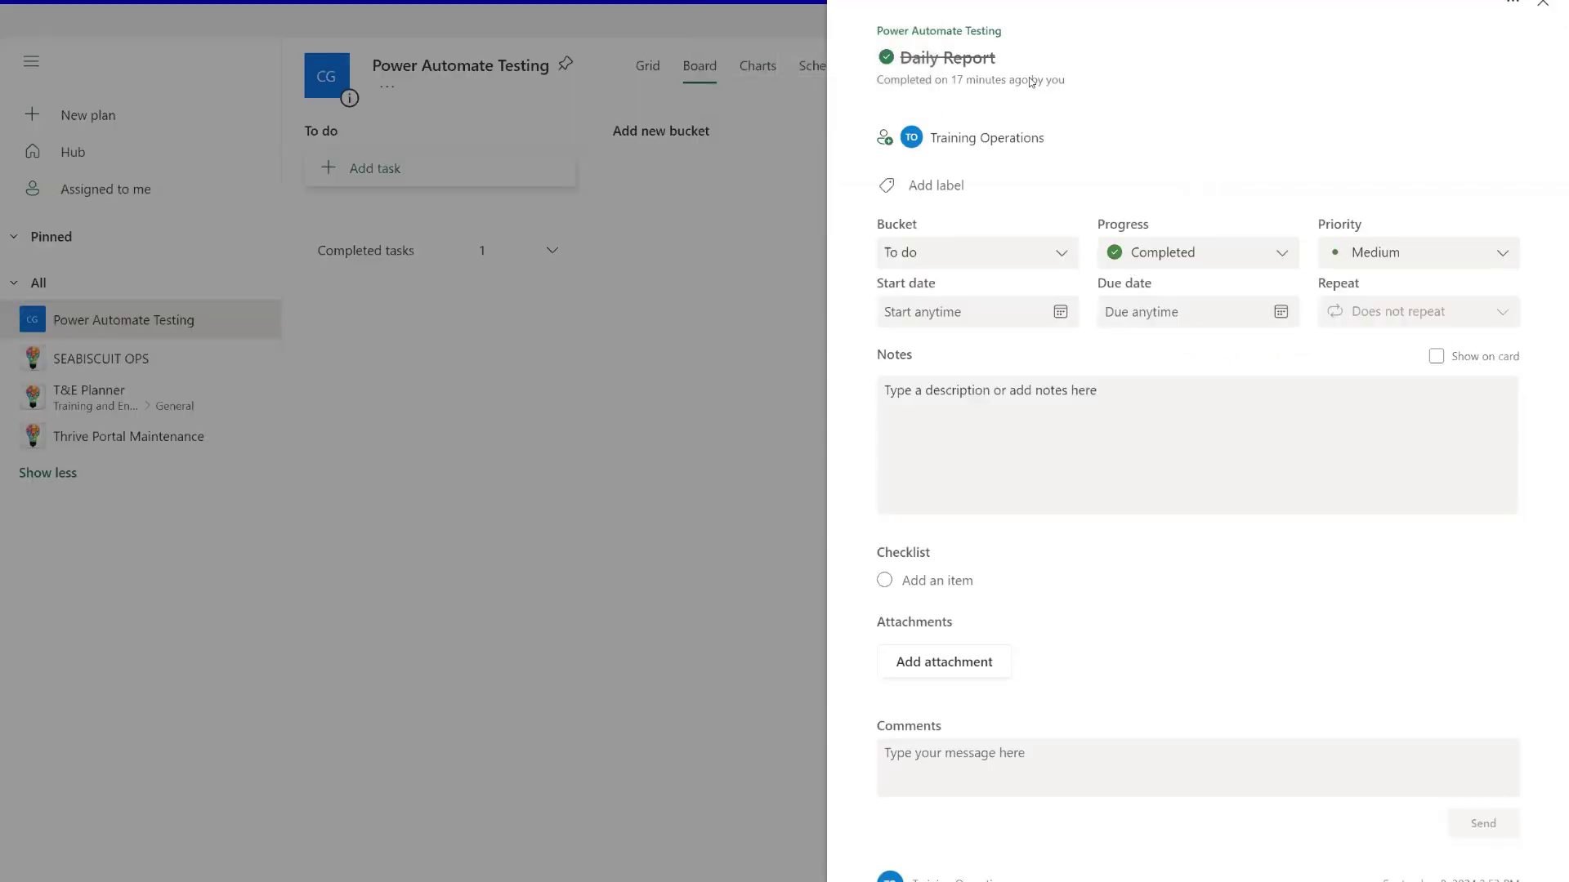
left_click(884, 58)
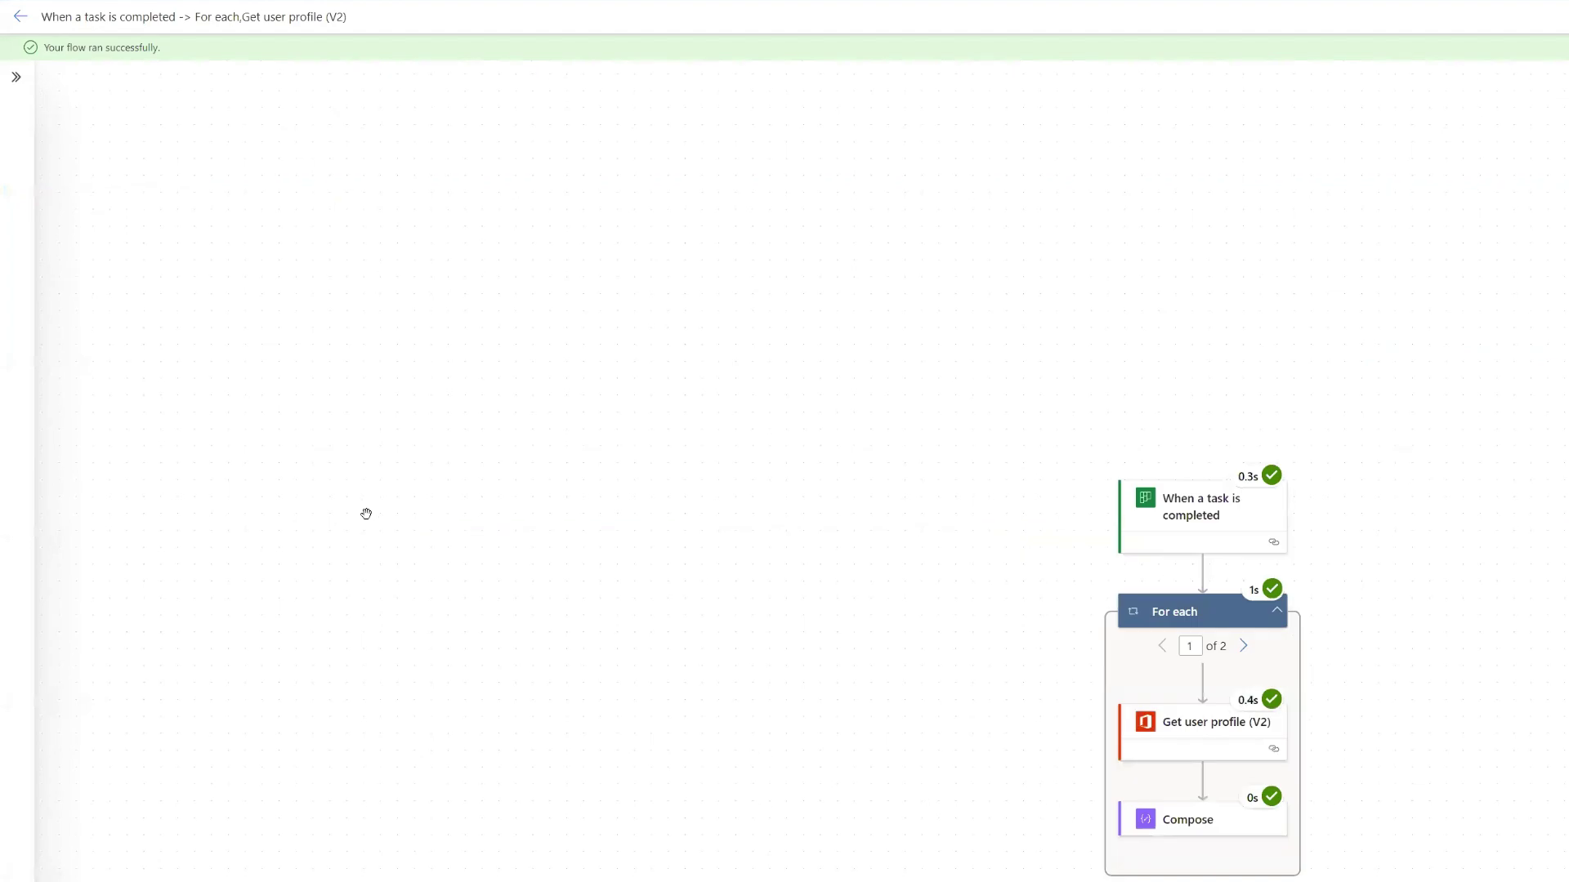
Step: Copy the user id value from the Get user profile (V2) body output in the run view
left_click(1216, 731)
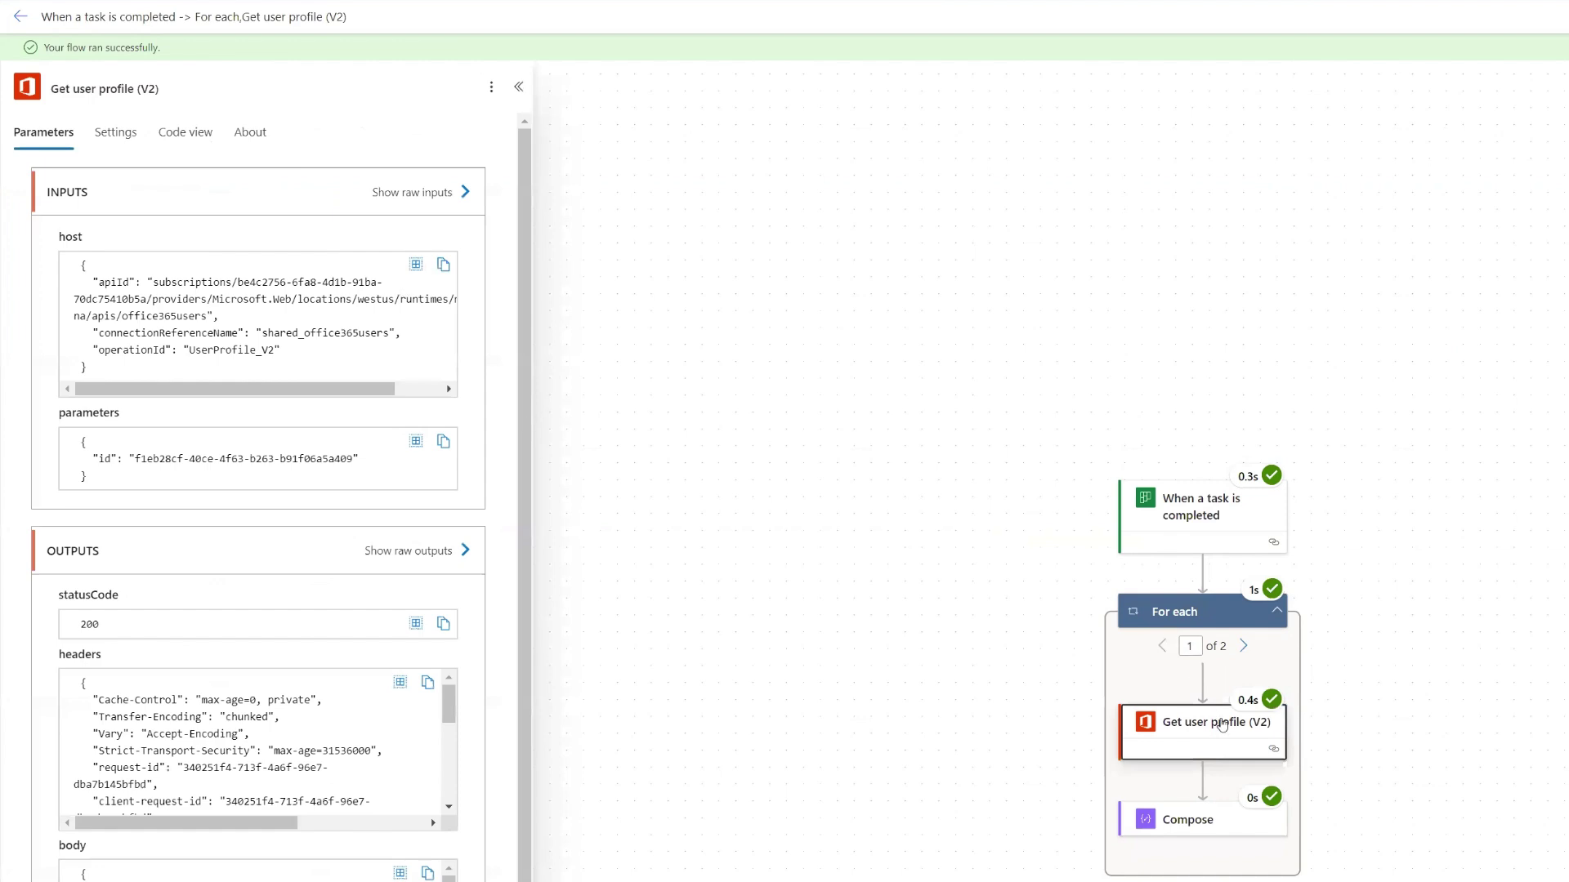
left_click(1187, 820)
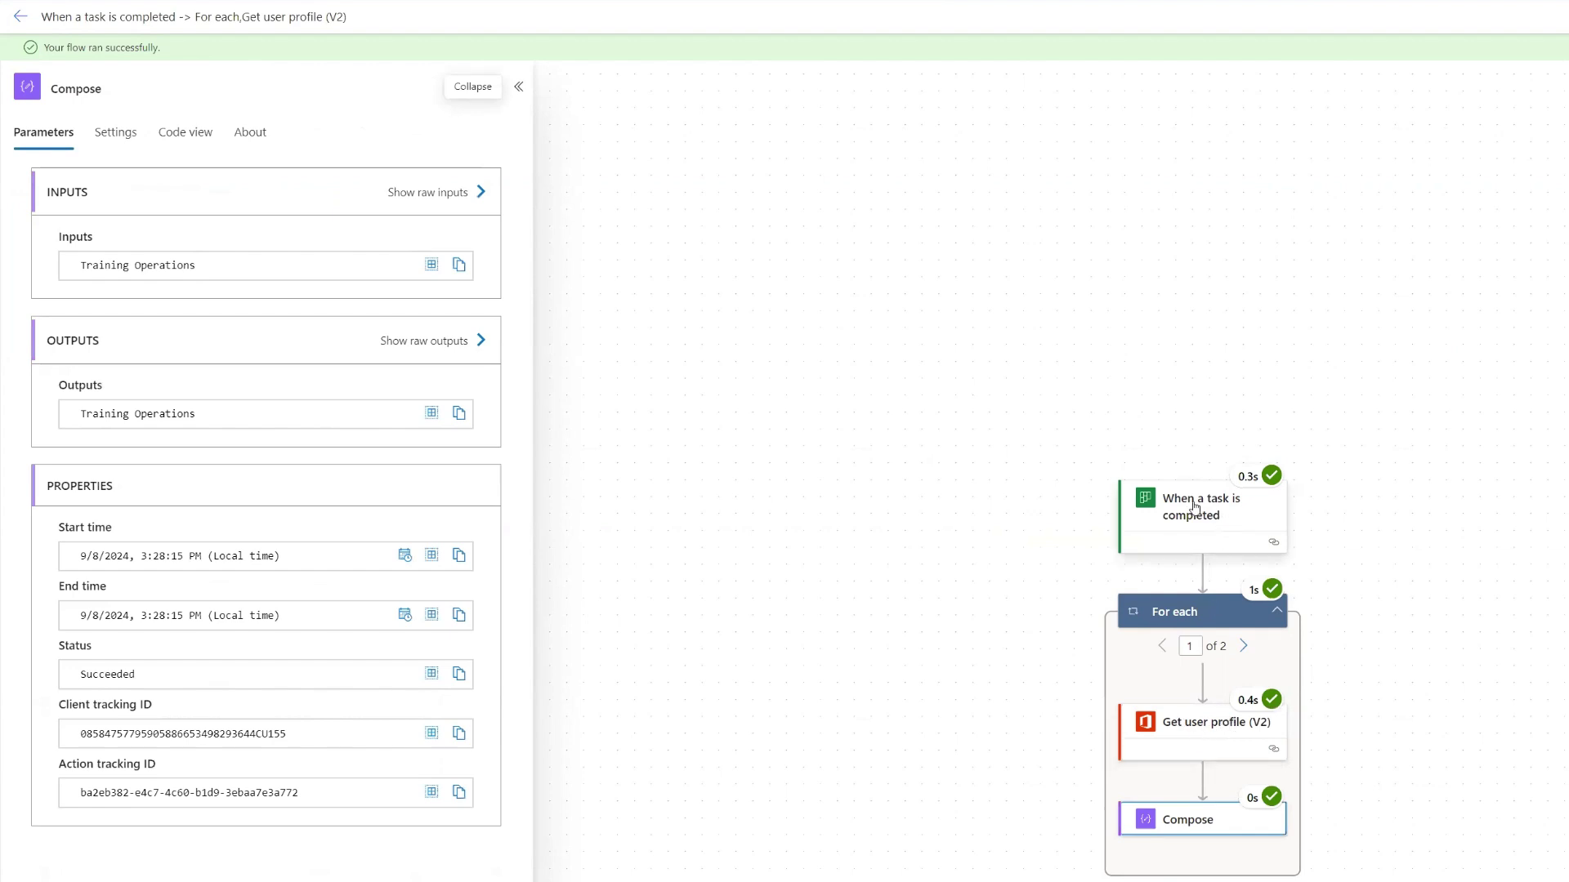
left_click(1180, 726)
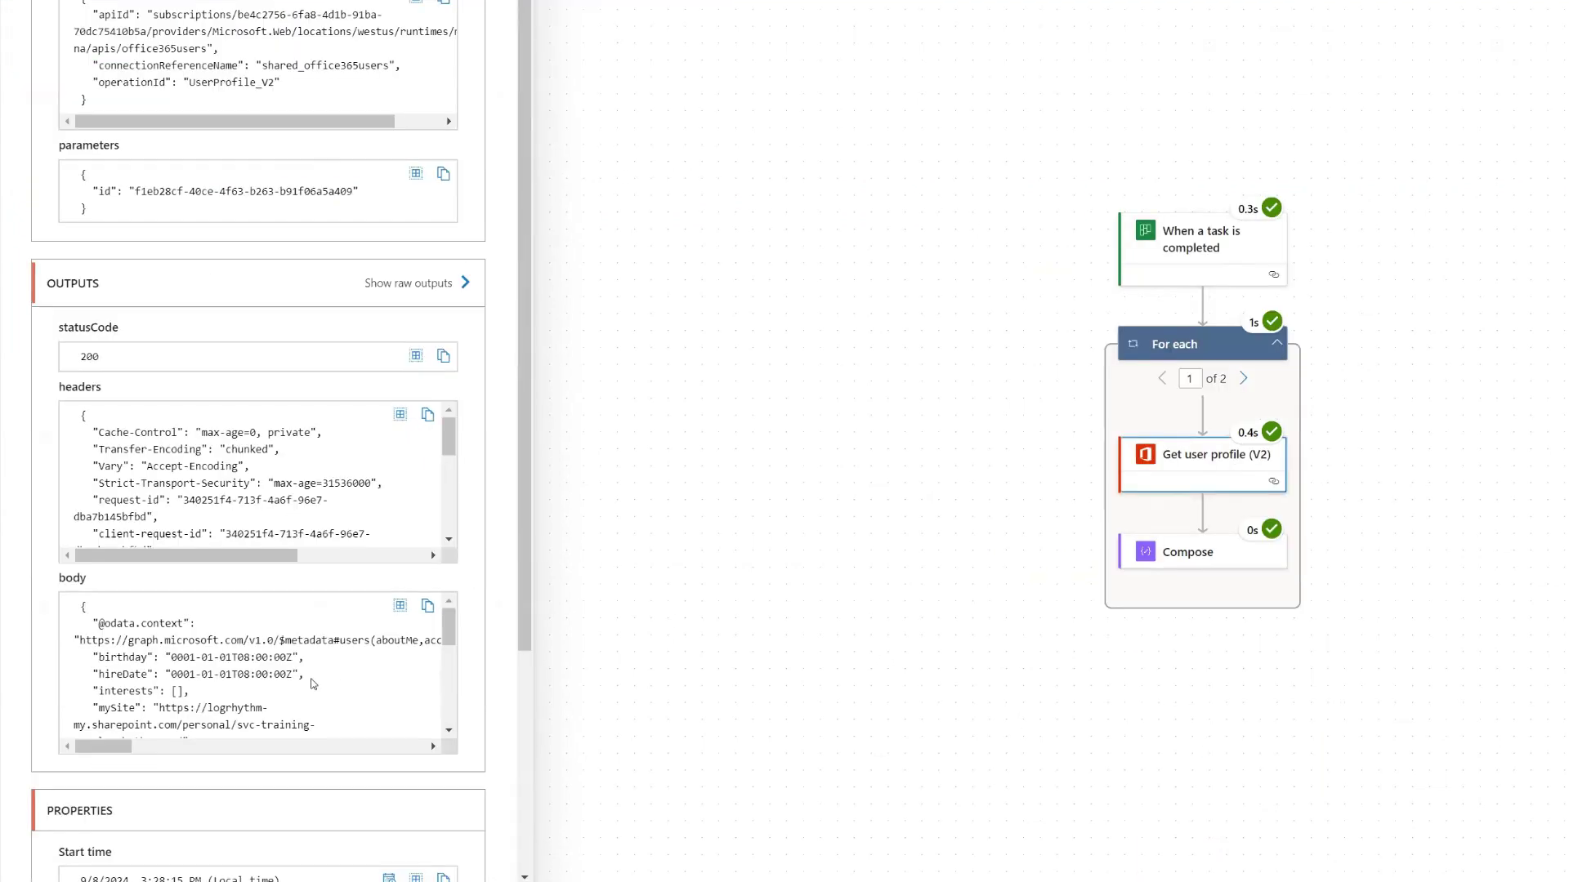
scroll(313, 684, "down", 5)
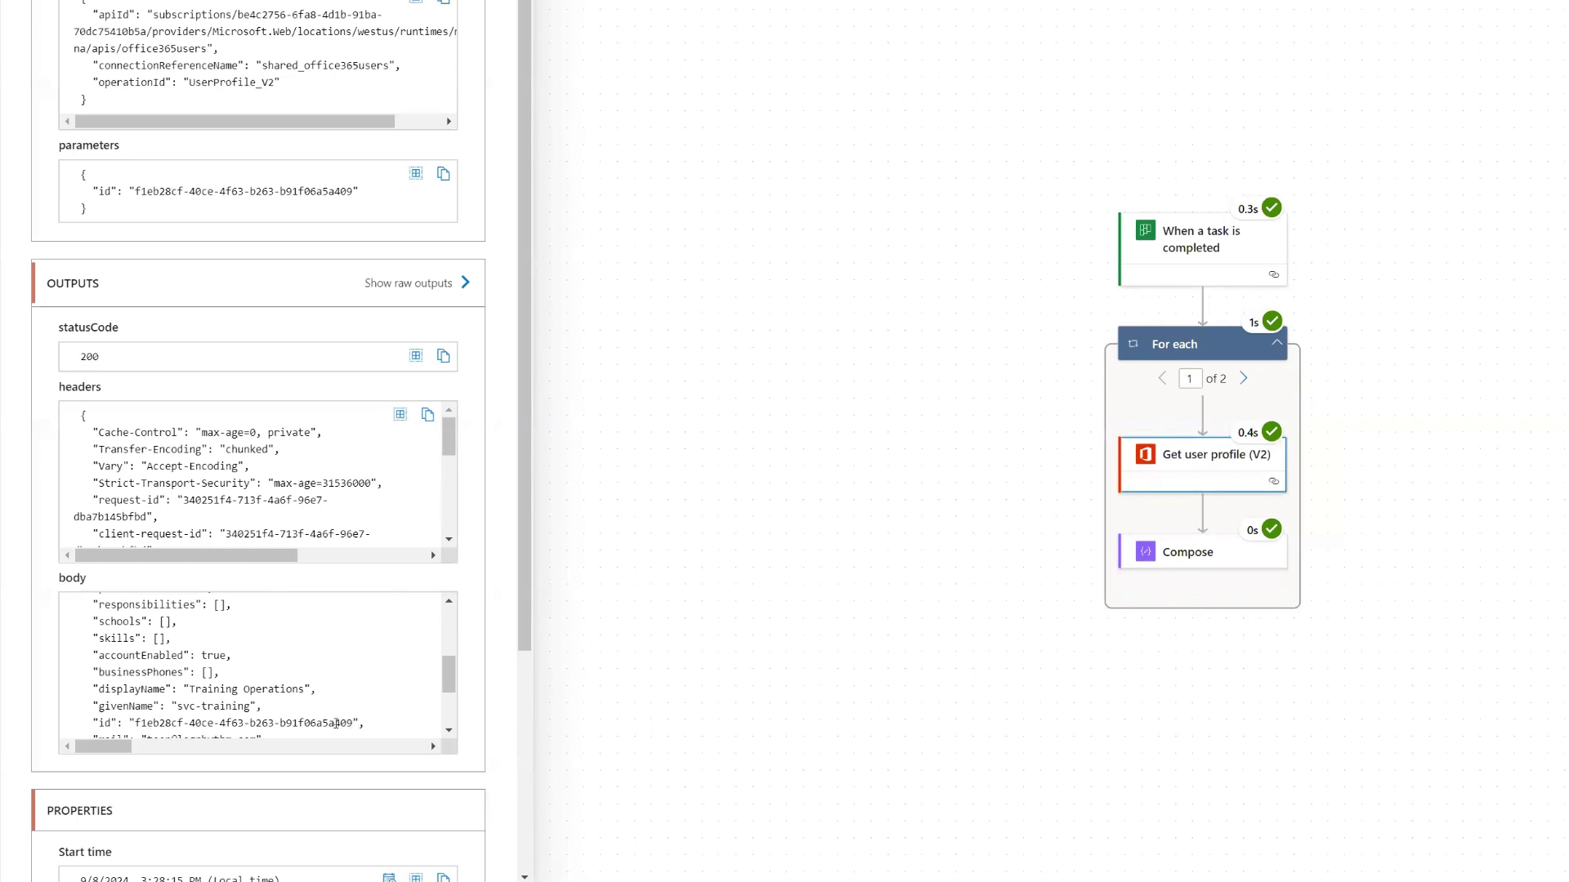
left_click_drag(352, 723, 135, 612)
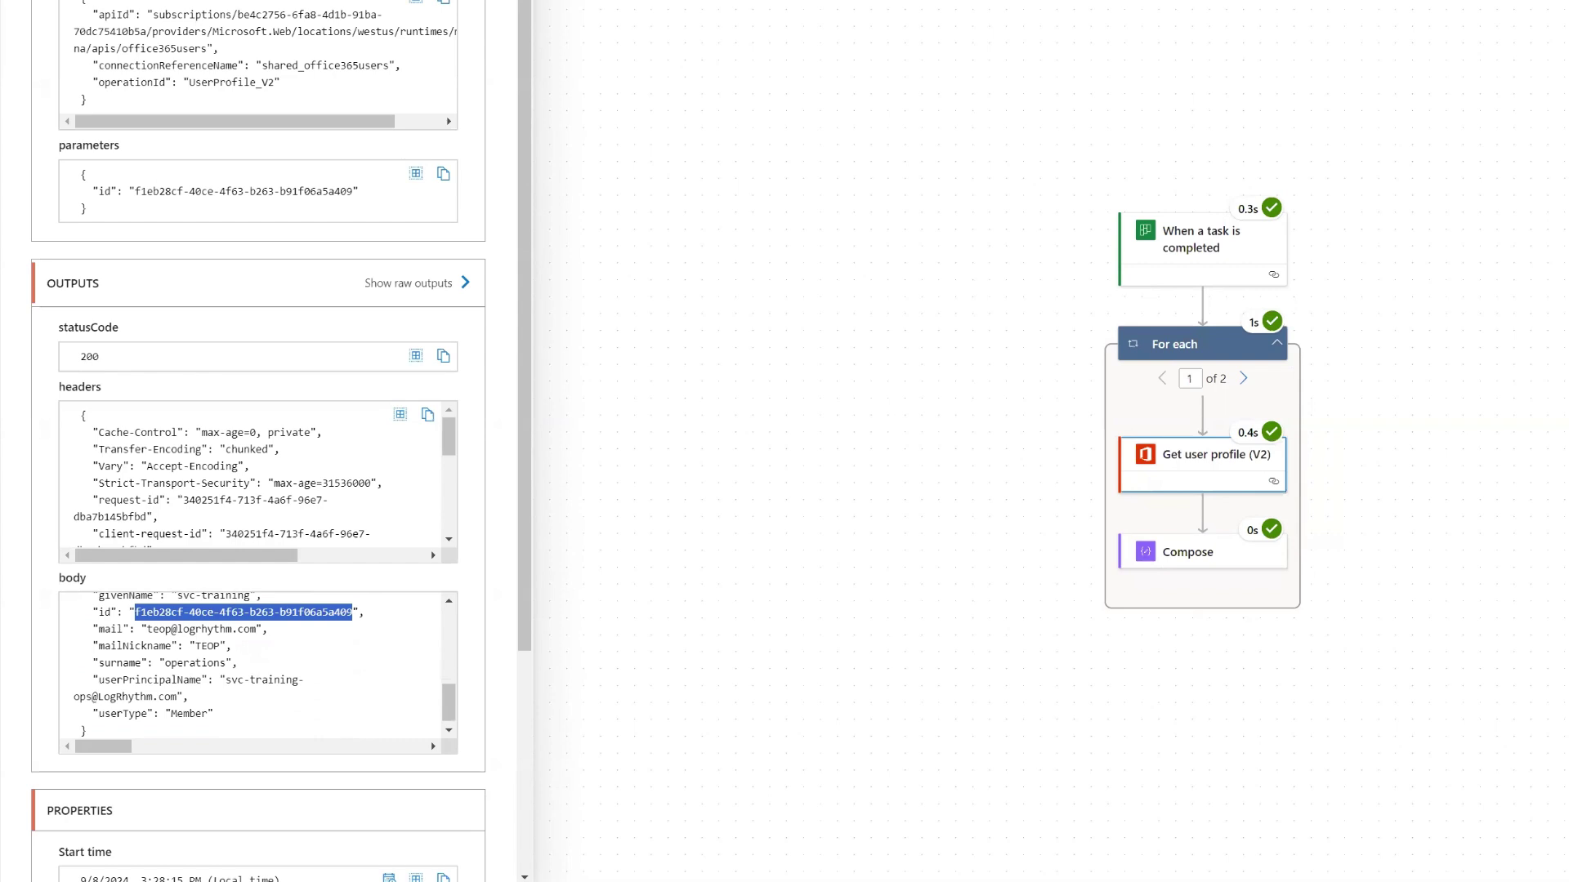
key("alt+Tab")
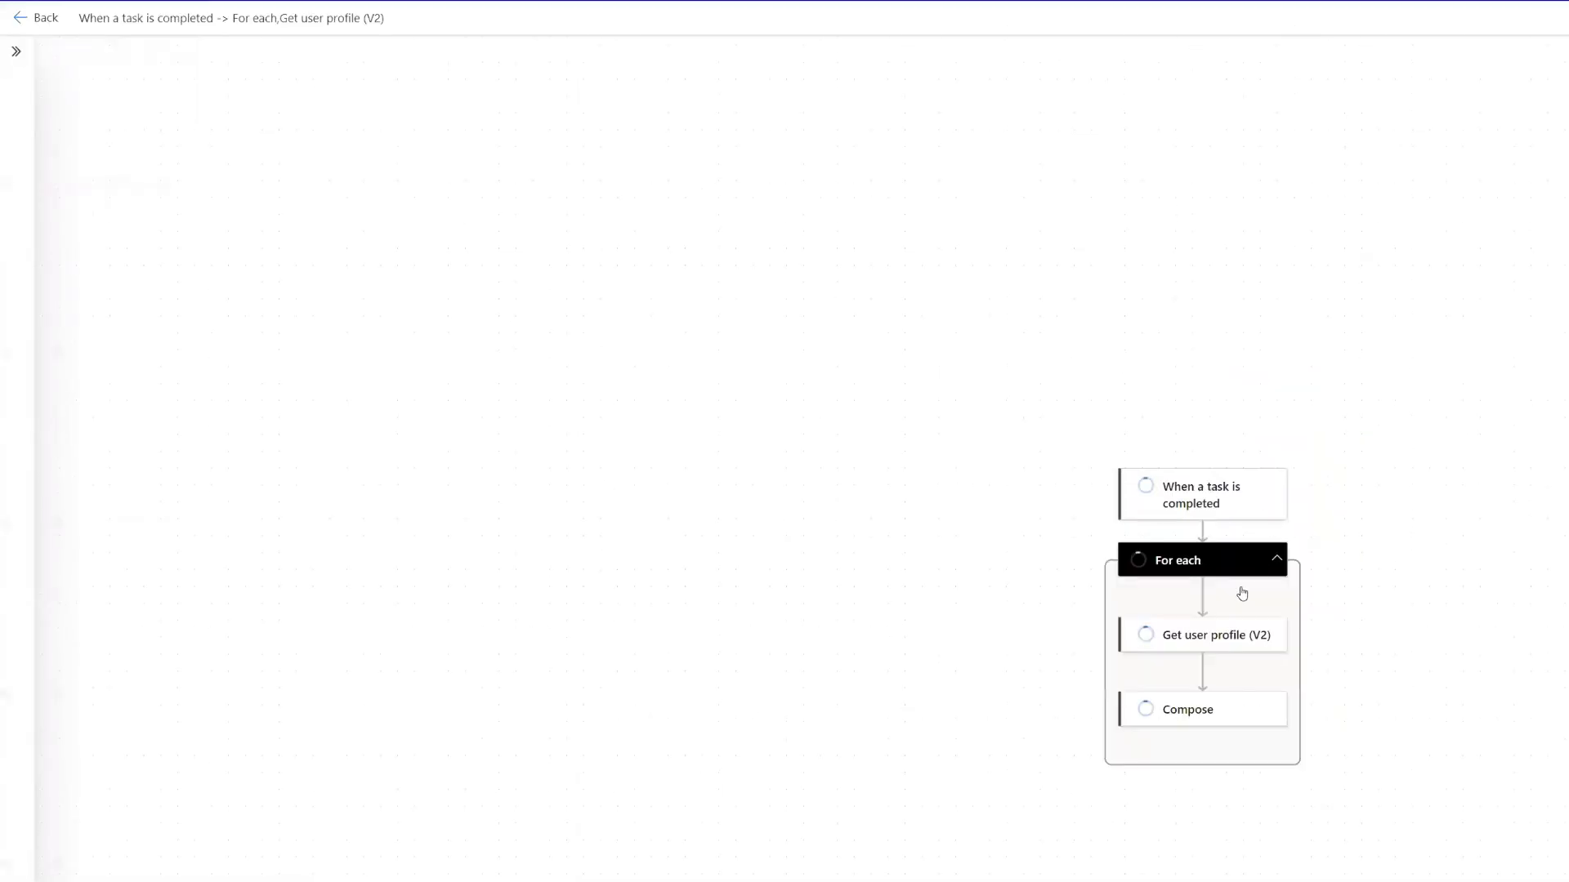
left_click(1196, 593)
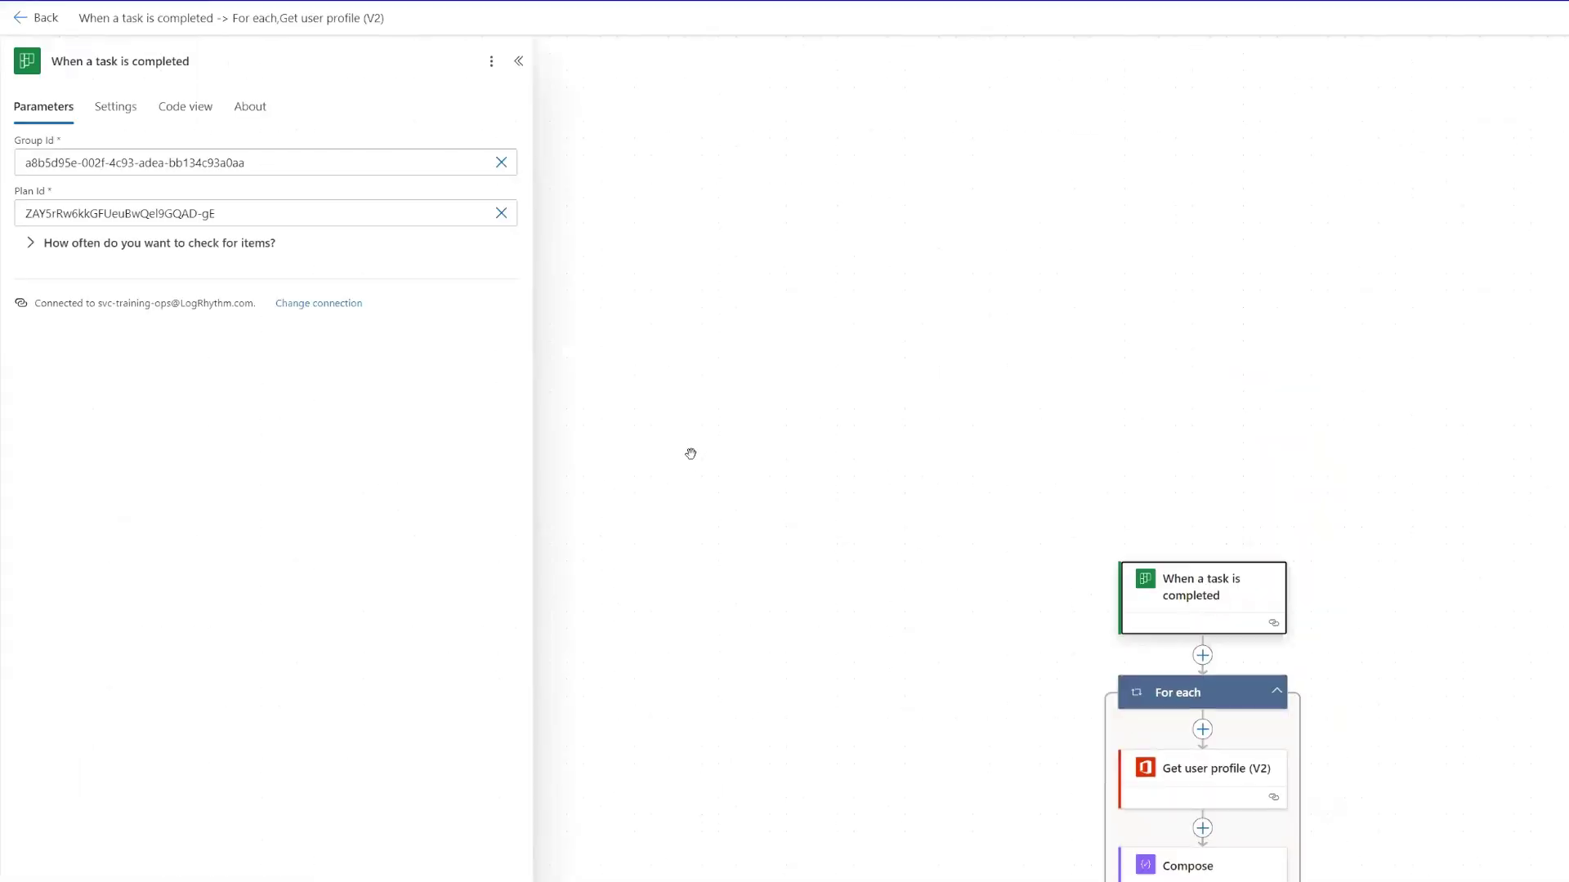
left_click(117, 109)
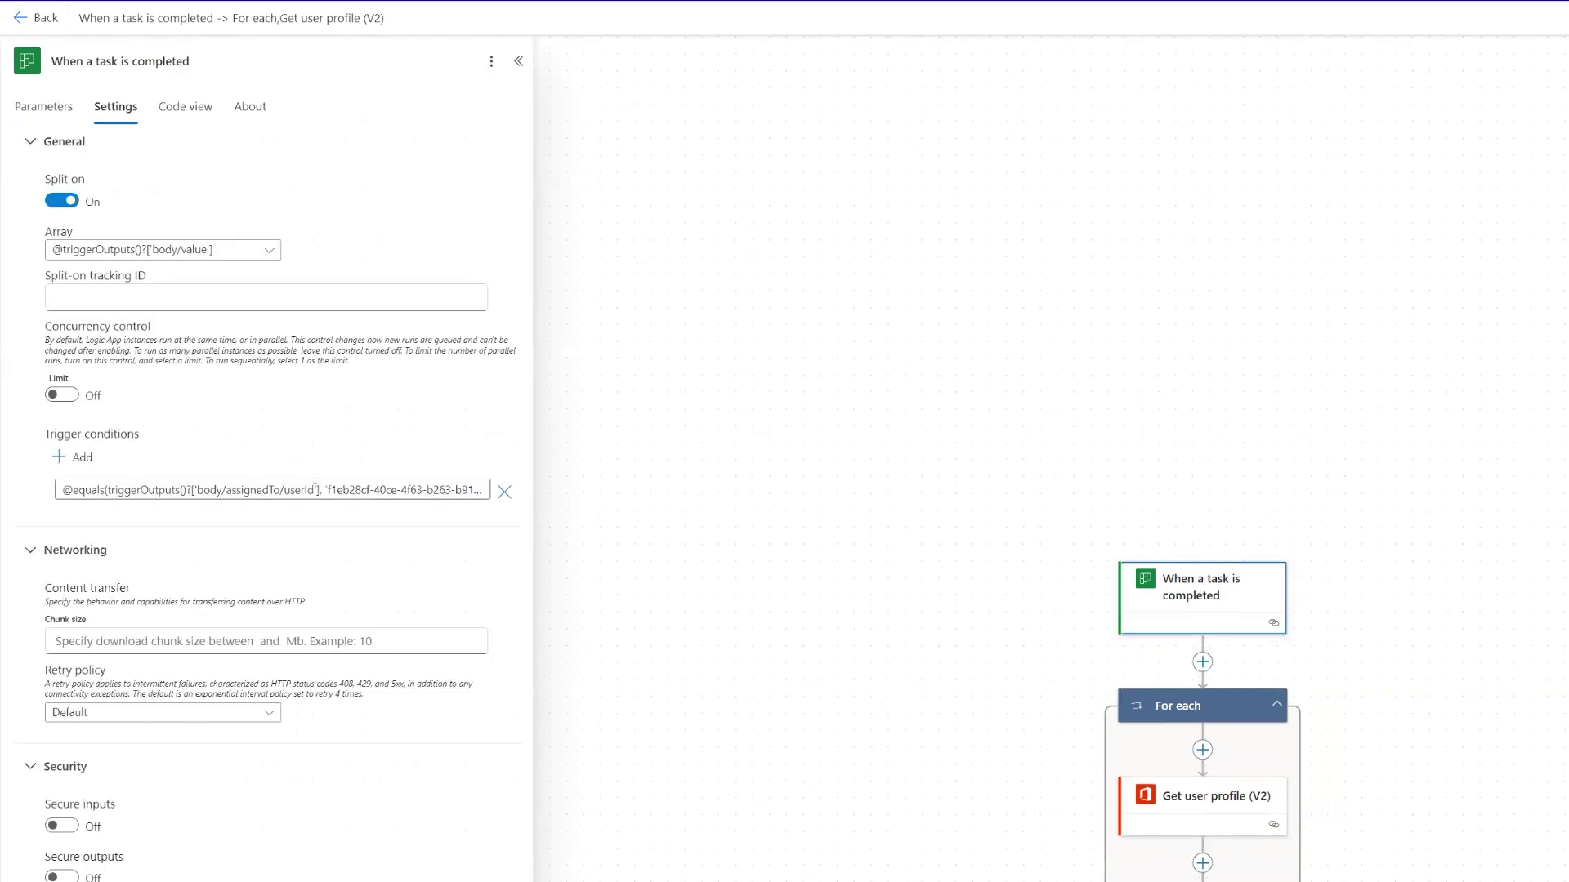
left_click(505, 493)
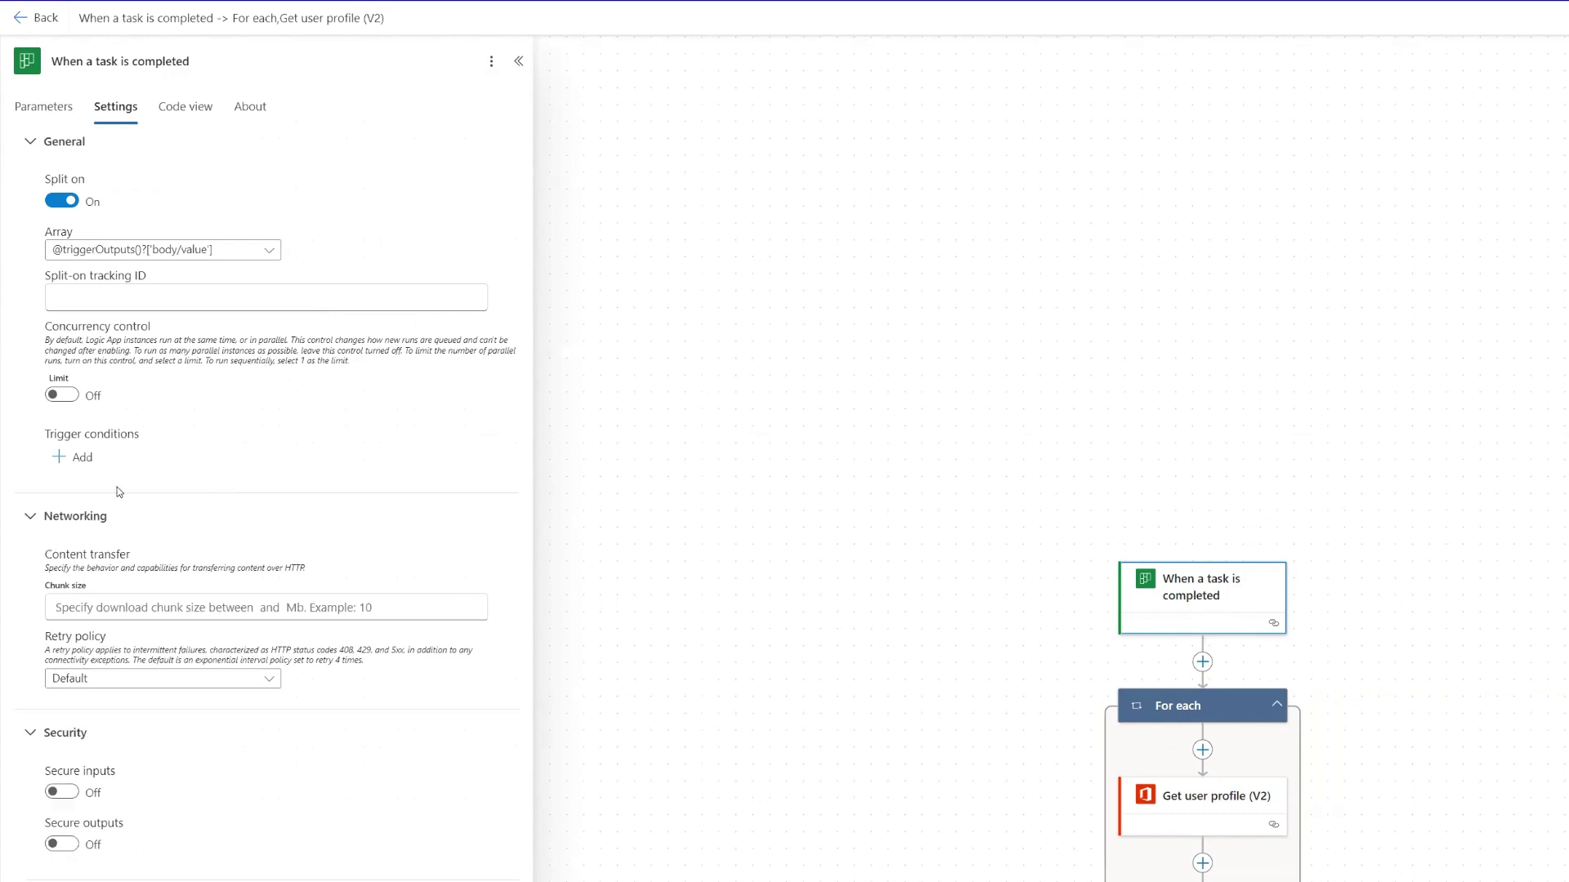
left_click(66, 460)
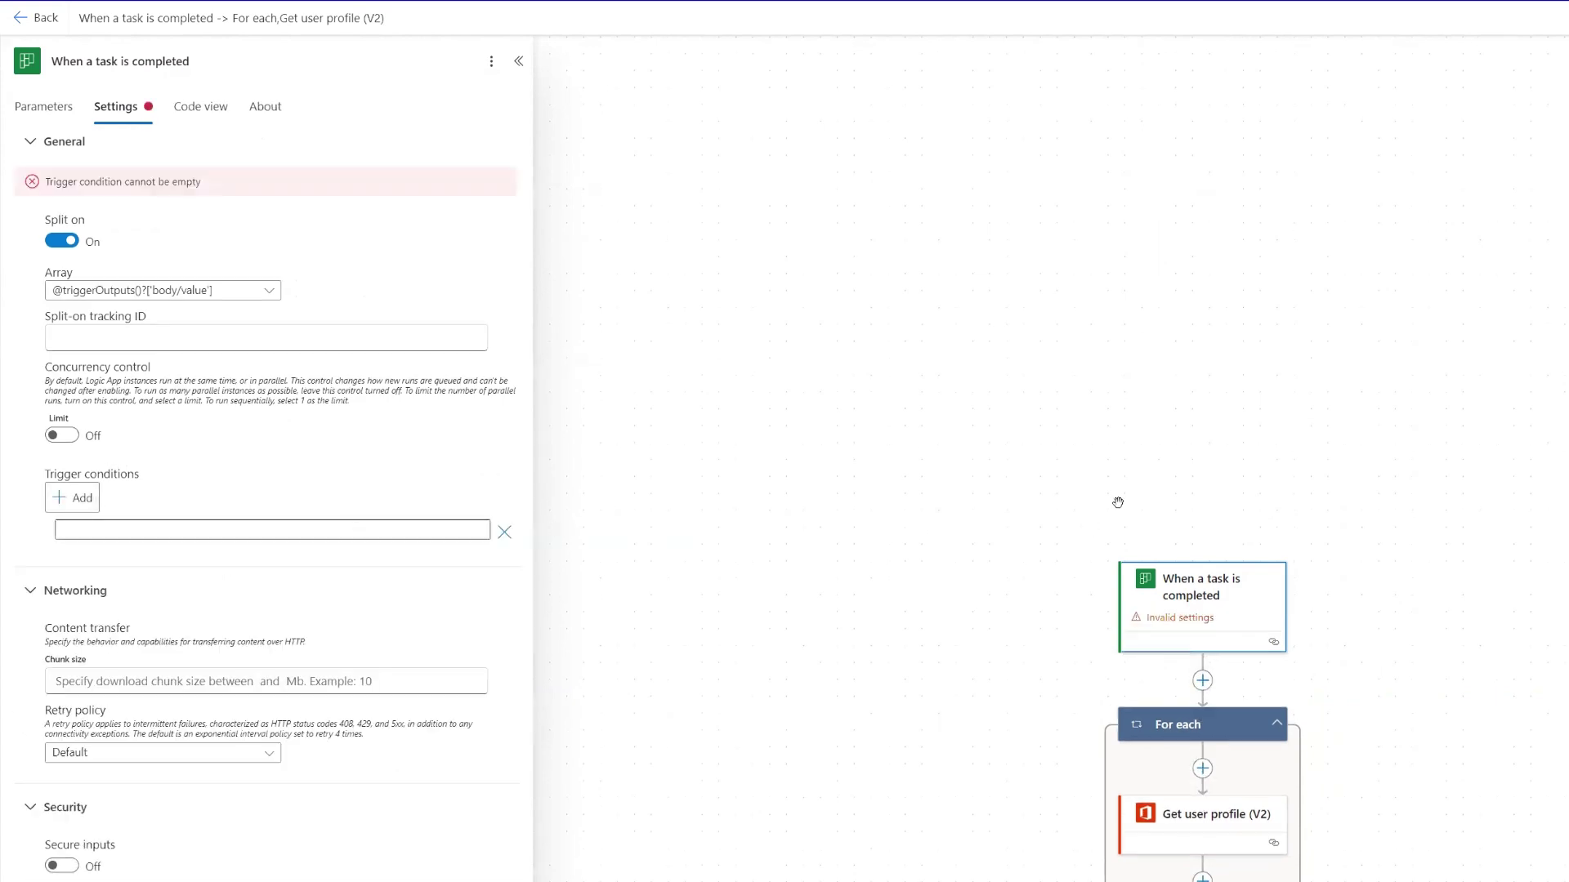
key("Tab")
key("Tab")
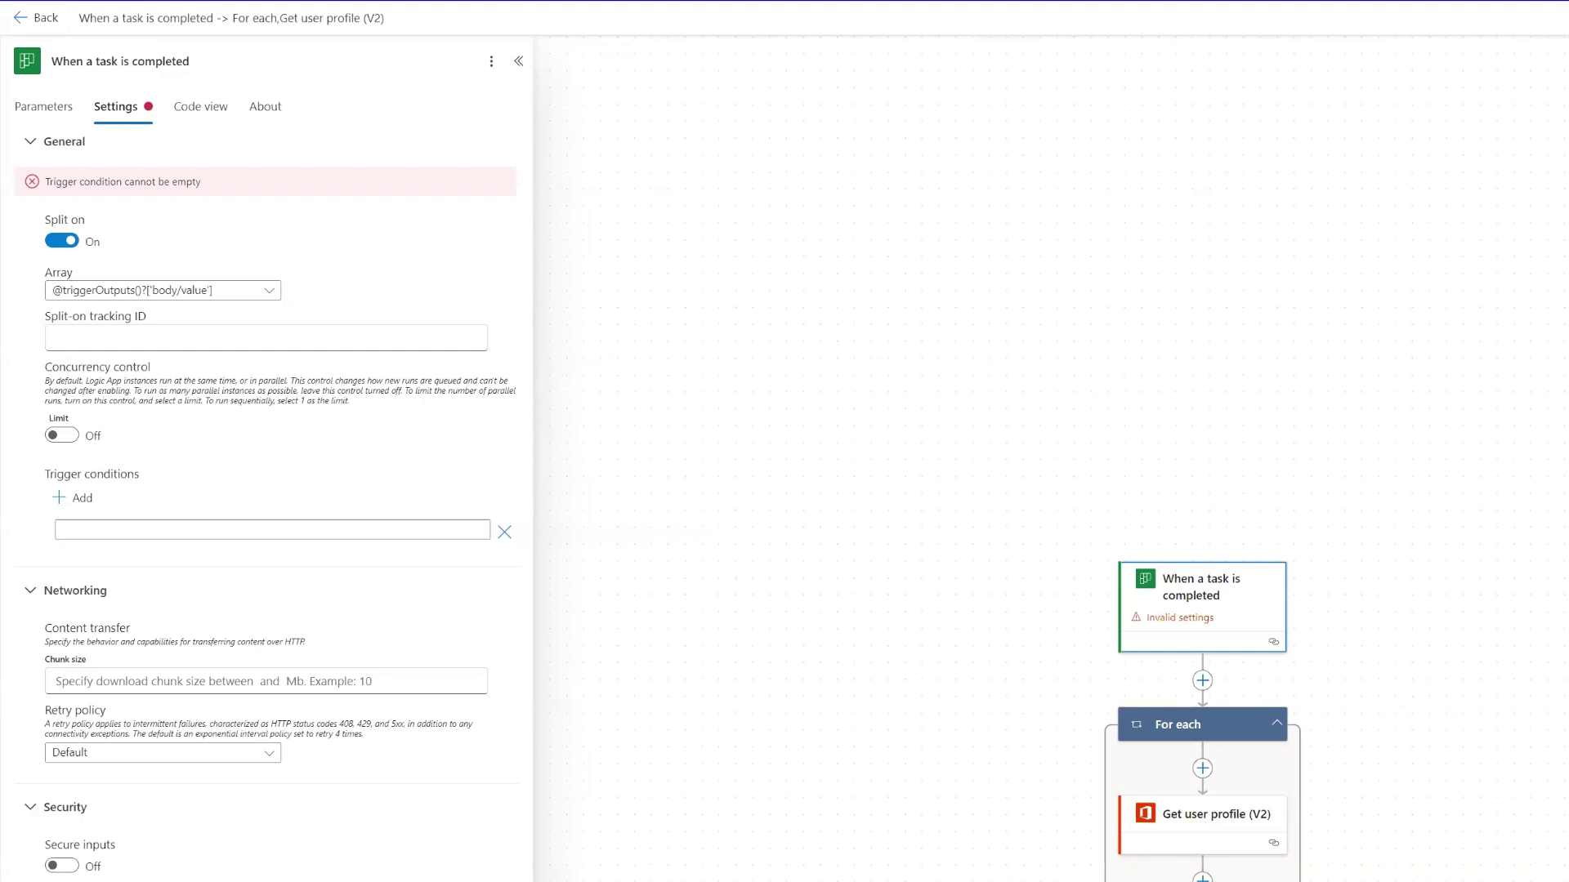
left_click(111, 528)
type("ring(triggerOutputs()?['body/assignments']), 'f1eb28cf-40ce-4f63-b263-b91f06a5a409')")
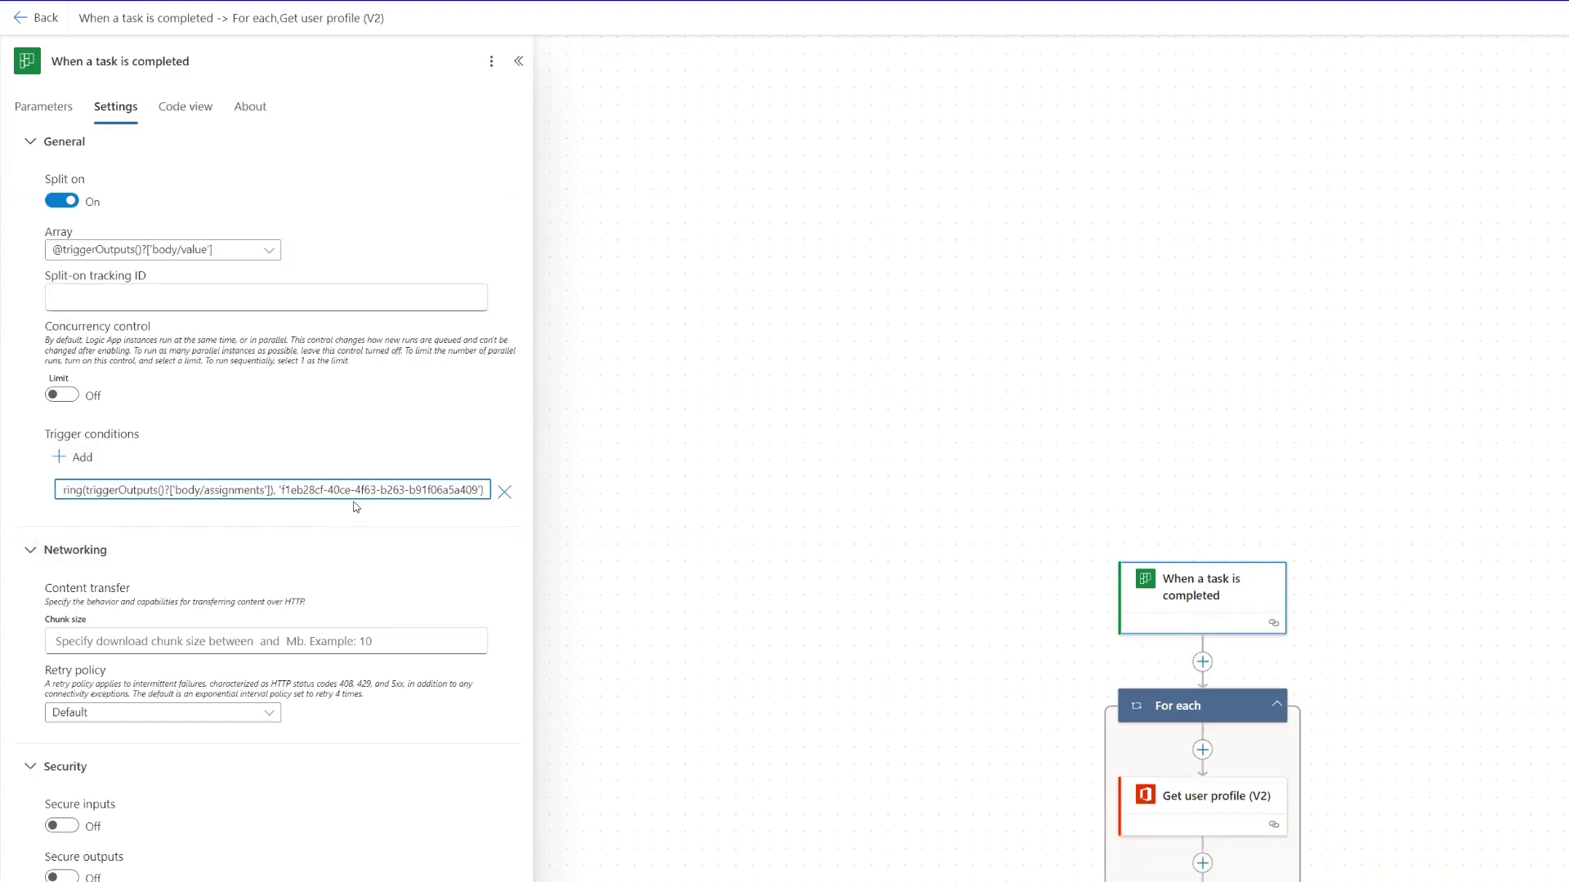
Step: Replace the placeholder id in the condition with the copied user id and save the flow
double_click(297, 493)
left_click(316, 489)
left_click_drag(282, 487, 475, 506)
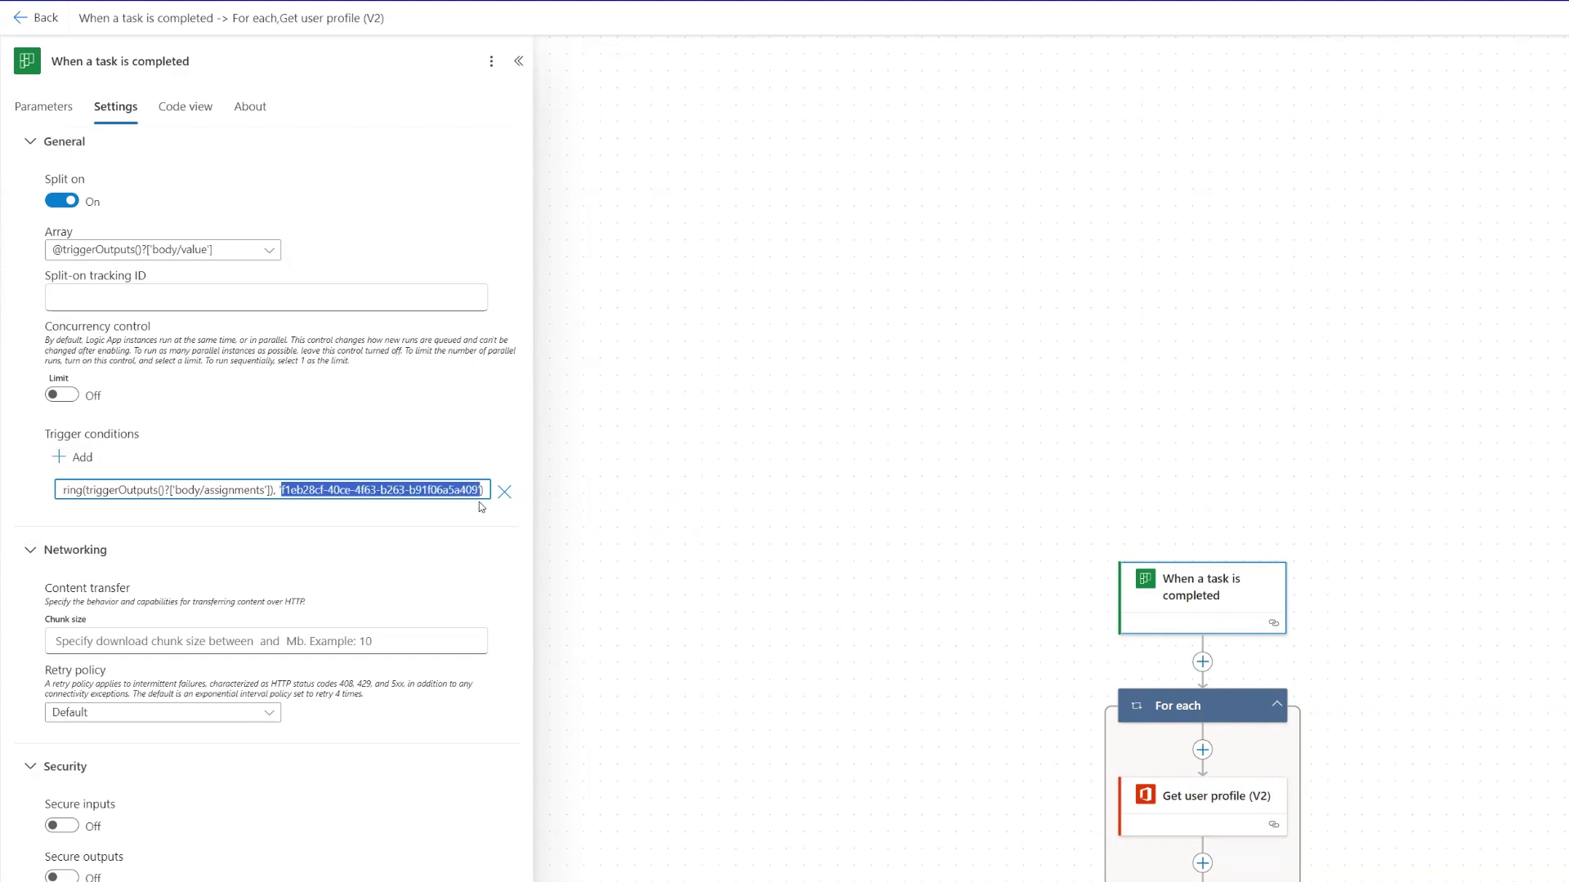
key("BackSpace")
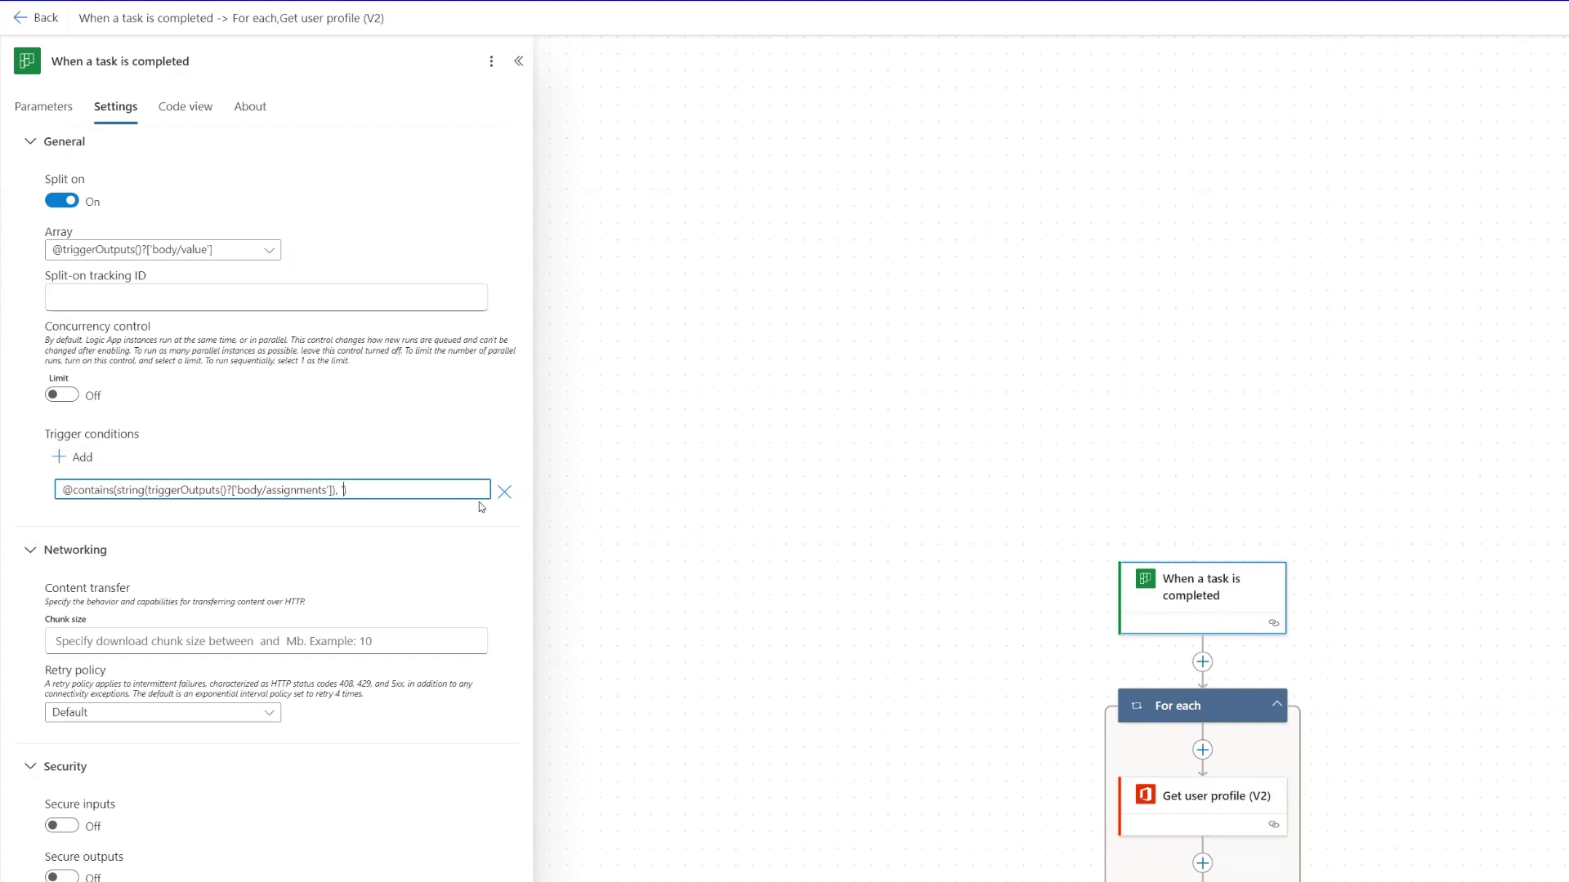
type("'")
key("Tab")
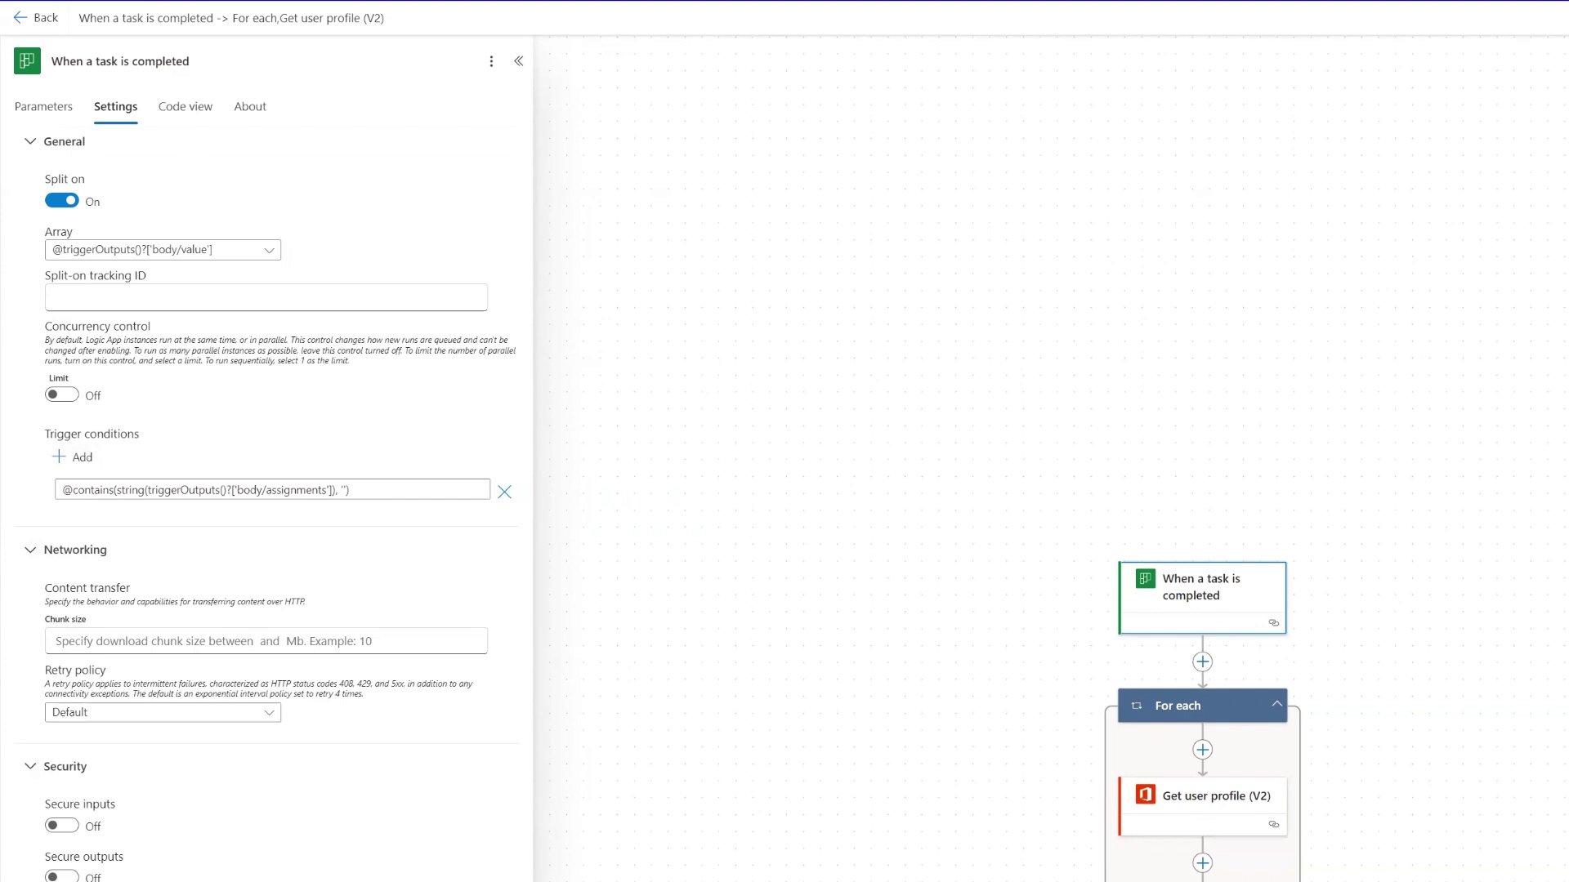
left_click(342, 489)
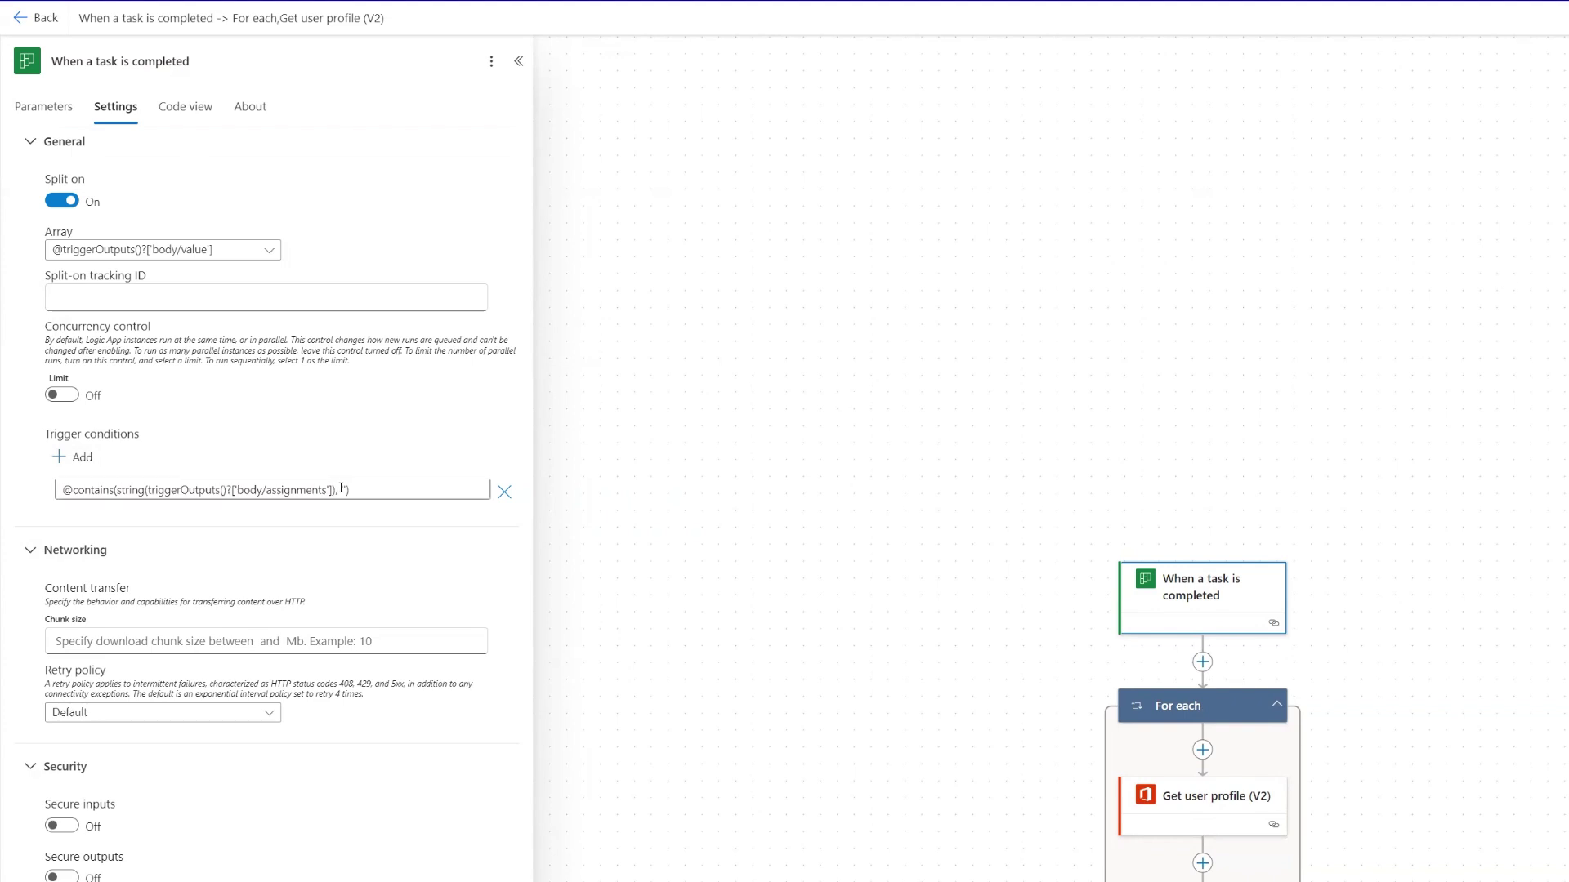
left_click(343, 488)
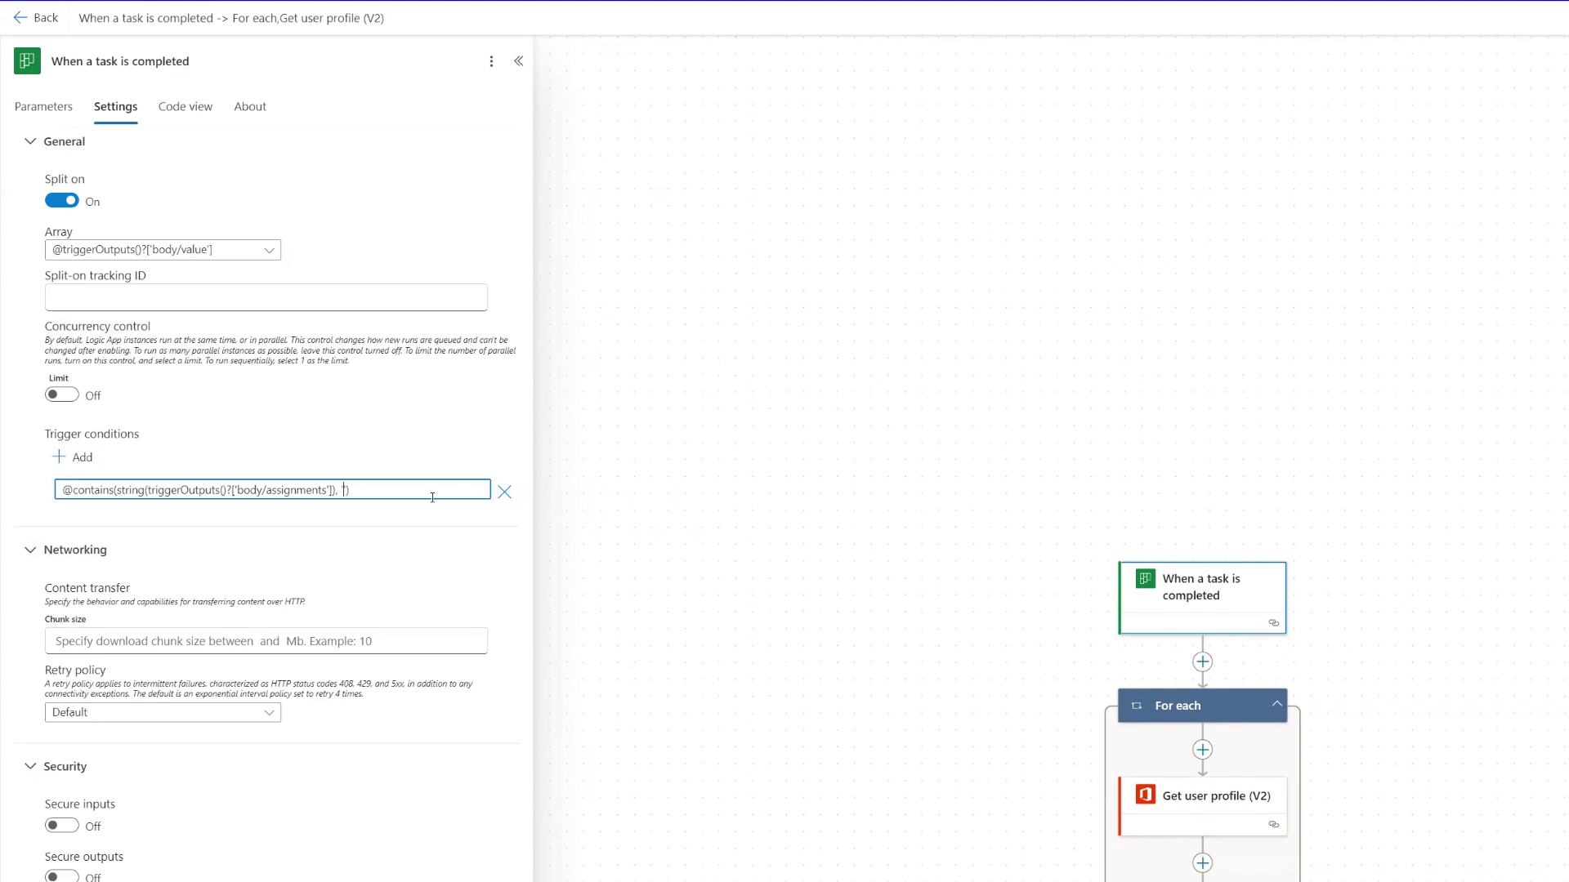
type("f1eb28cf-40ce-4f63-b263-b91f06a5a409")
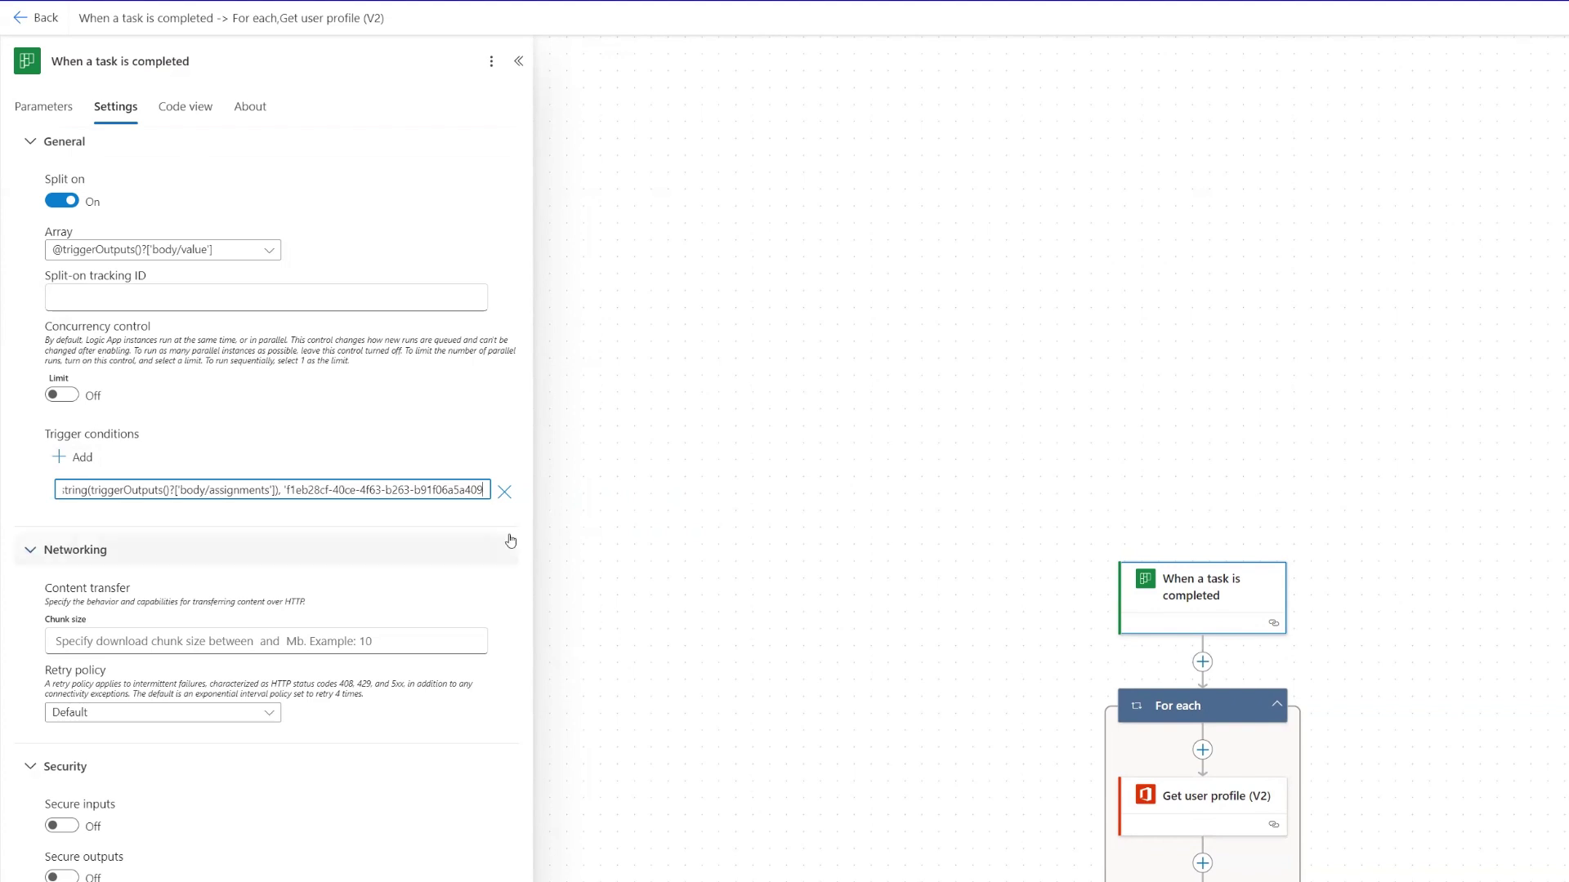
key("End")
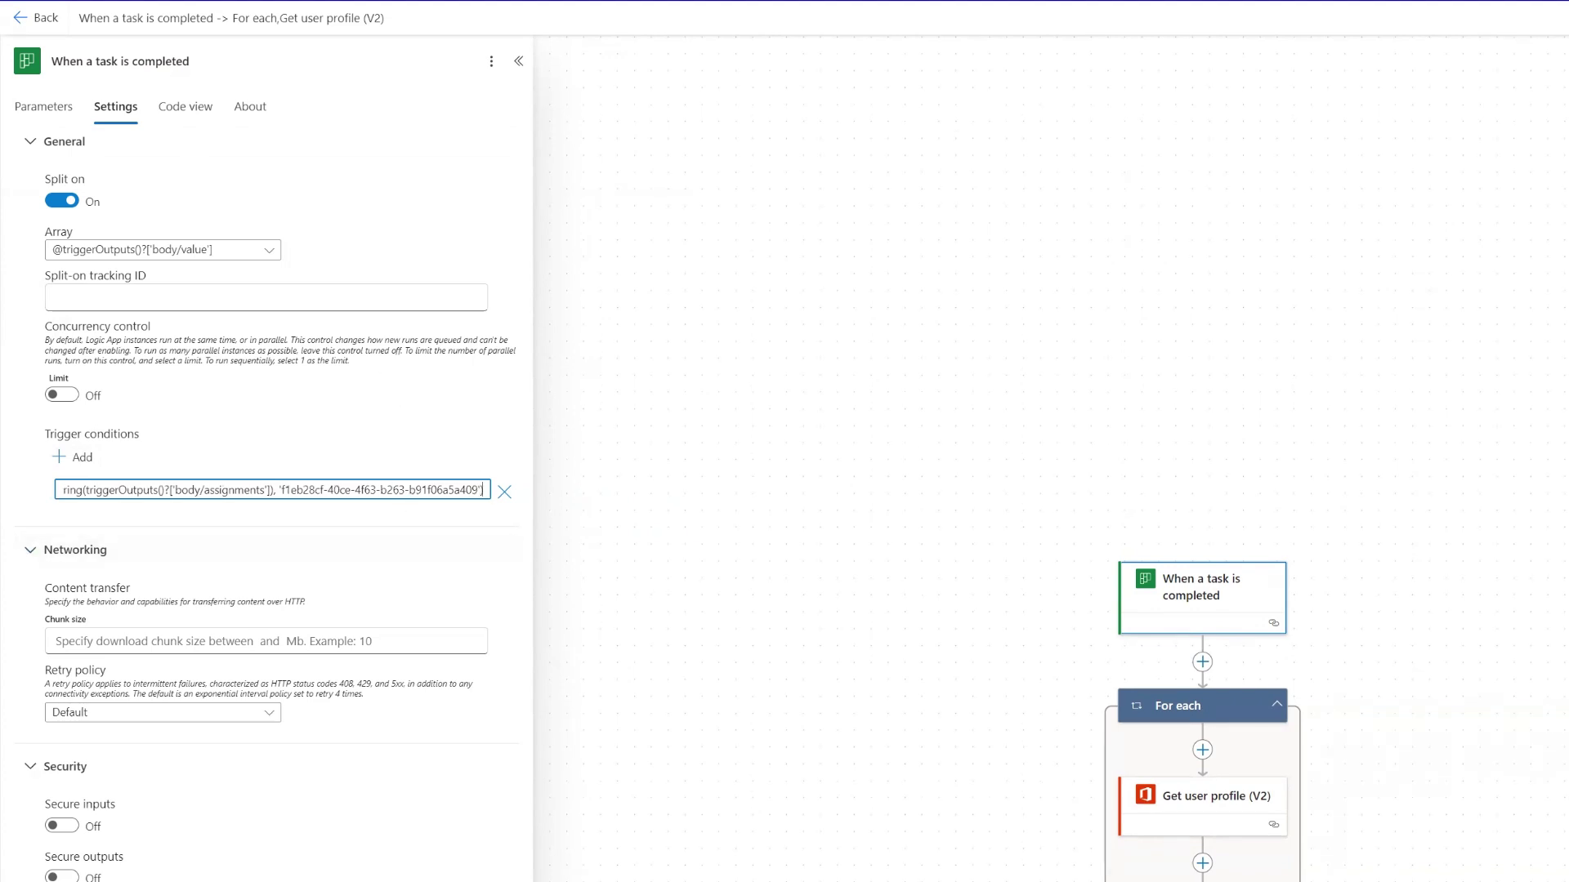
key("ctrl+s")
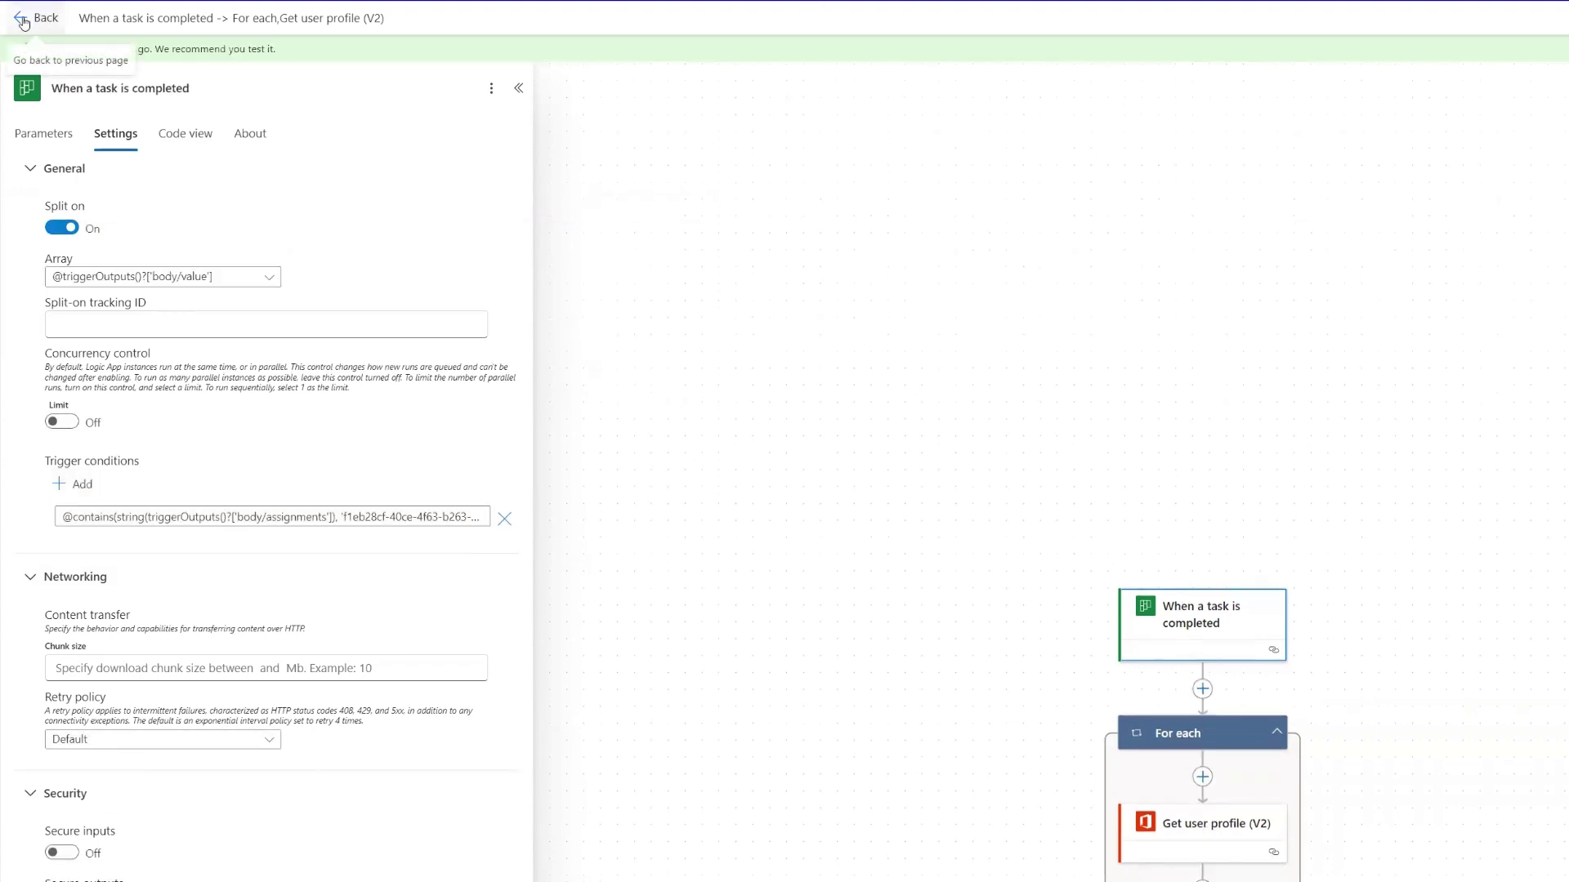
Step: Return to the flow details page, then complete the Daily Report task in Planner again
left_click(36, 17)
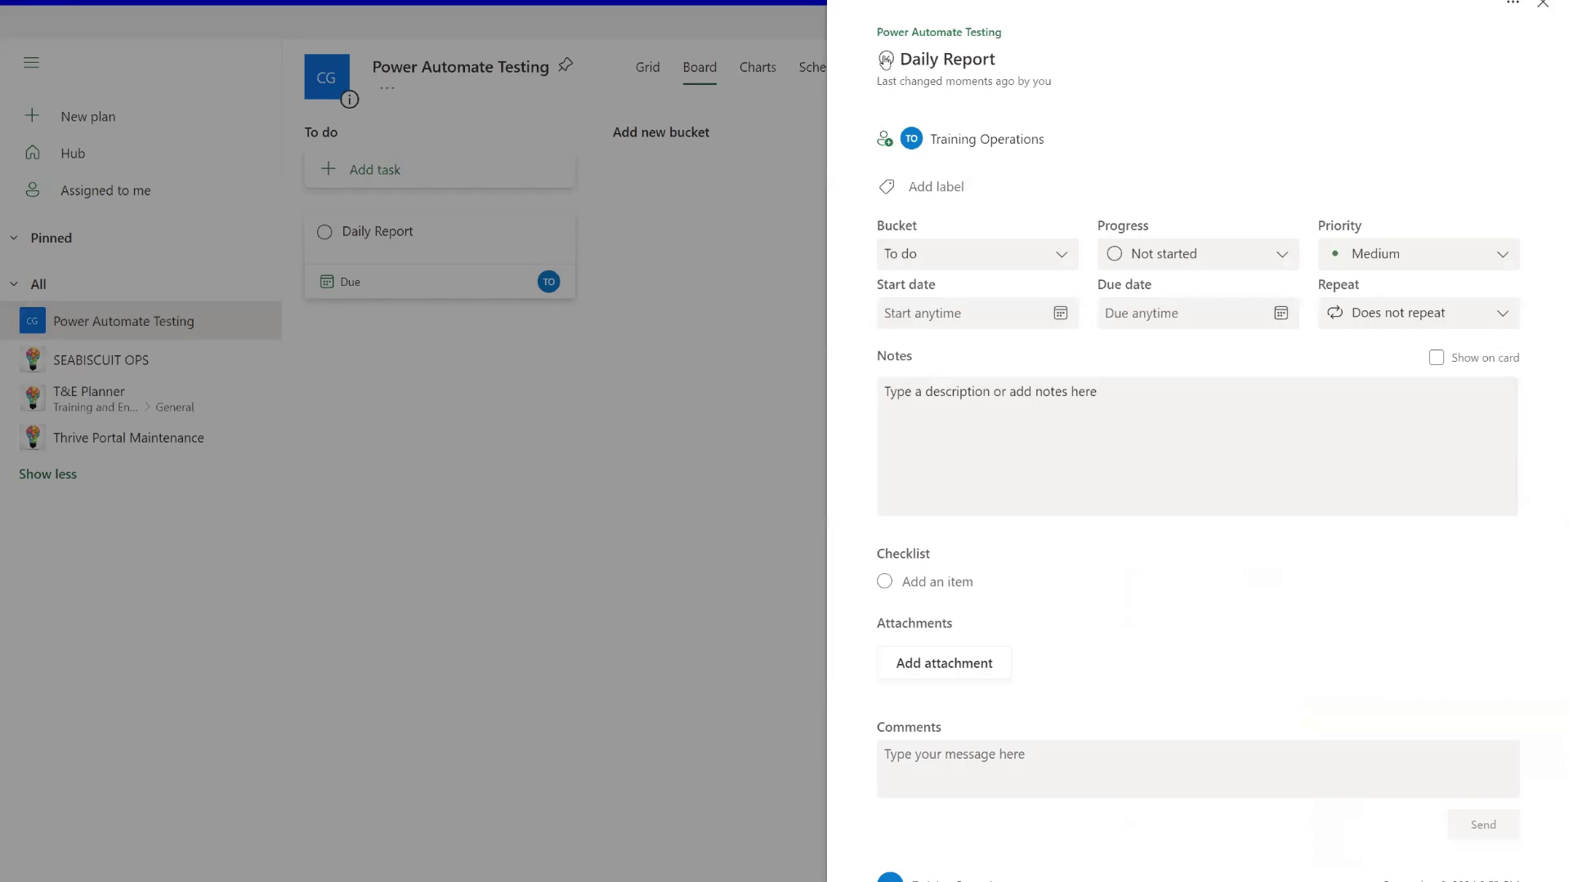
left_click(886, 58)
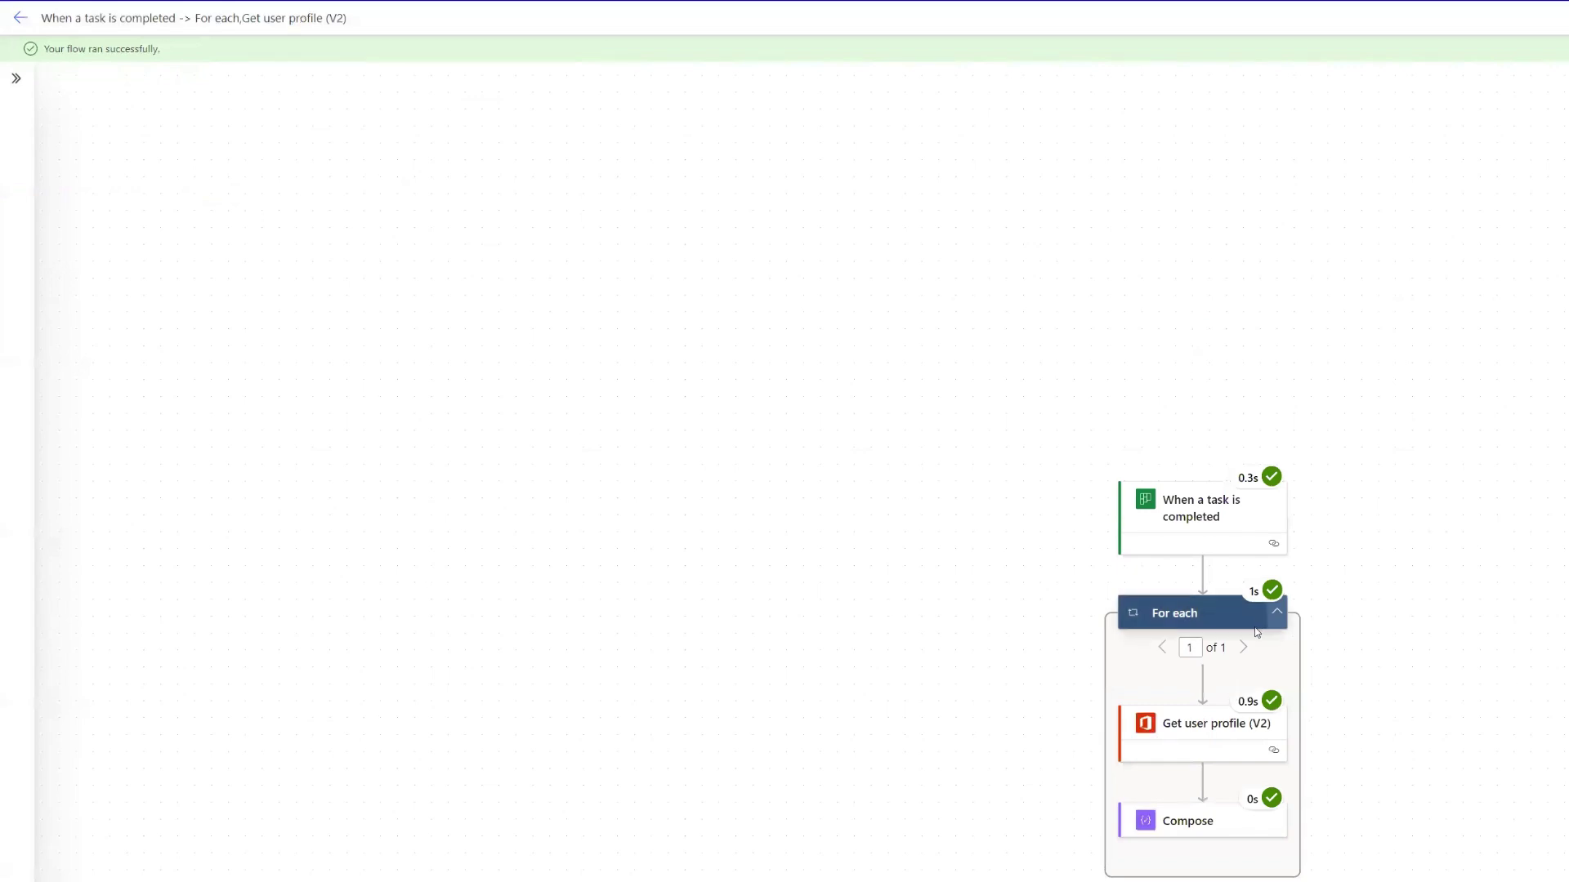
Step: Inspect the 04:28 PM run's Get user profile (V2) results and Compose output
left_click(1204, 726)
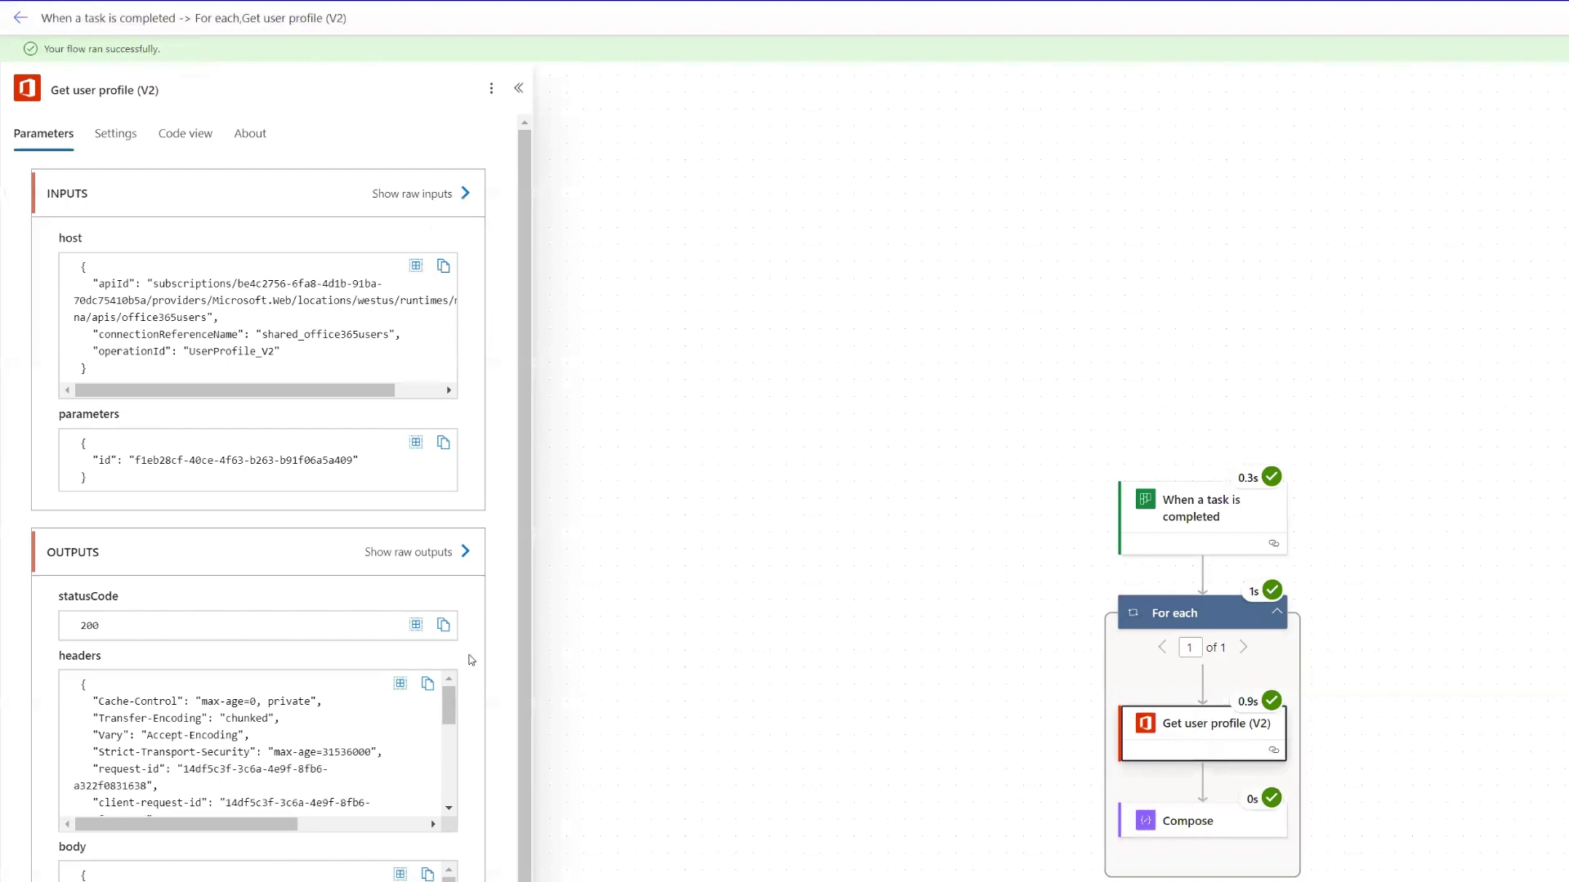
left_click(1194, 820)
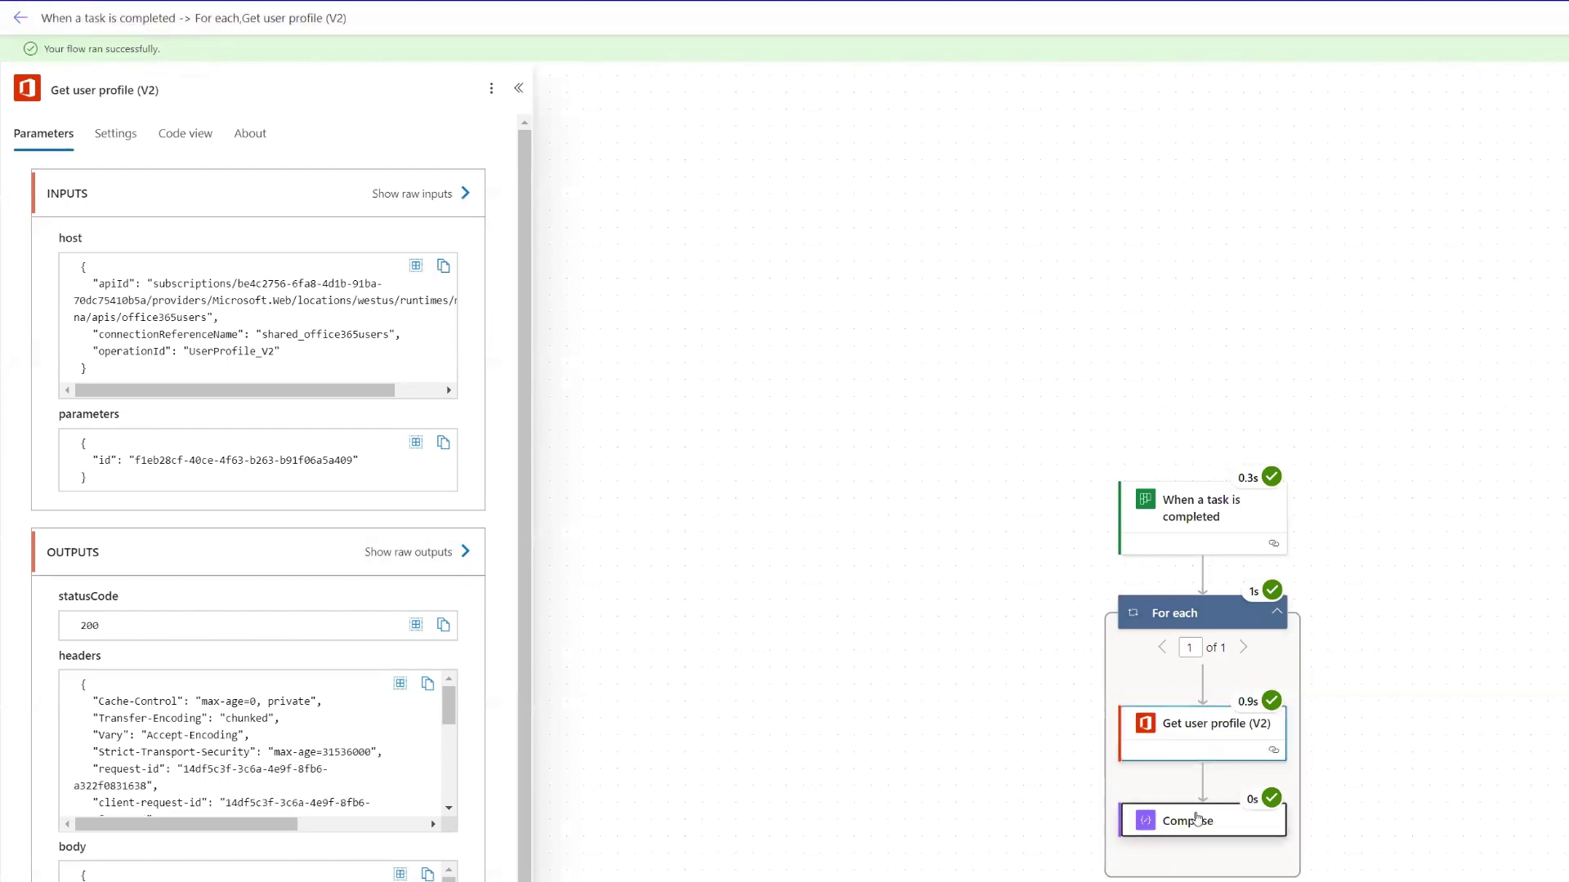